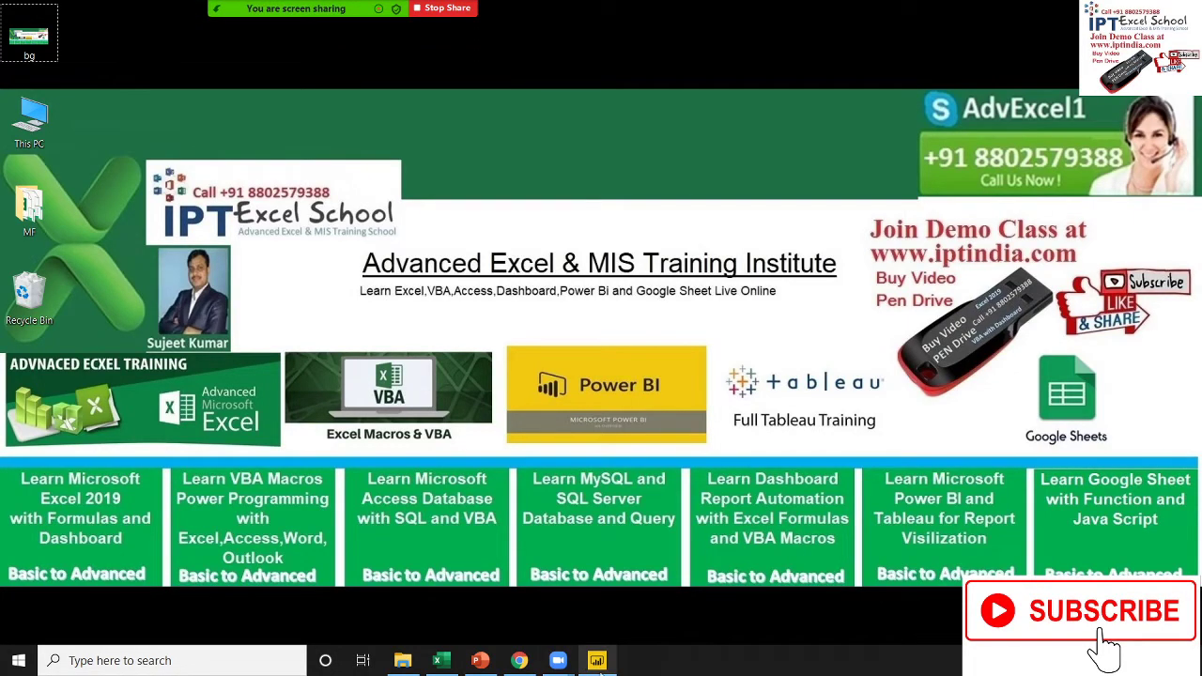
Connect to the Data.xlsx Excel workbook so the Navigator lists its City, Data and Sheet3 sheets
click(597, 662)
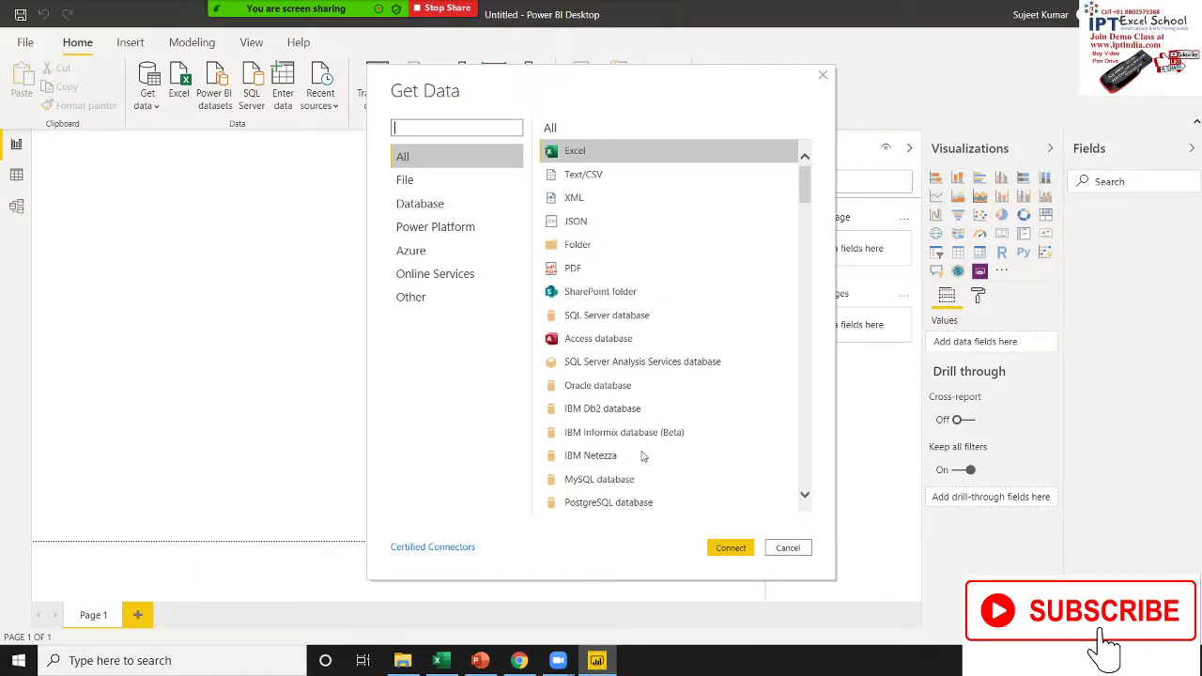
click(733, 549)
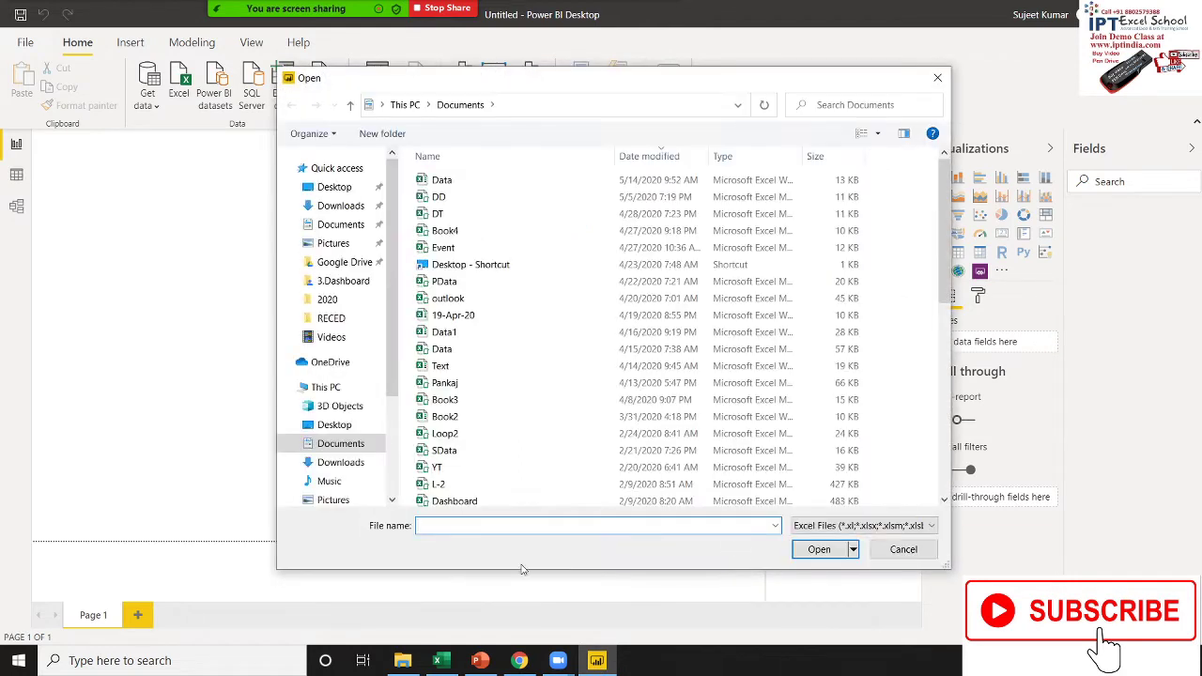
click(448, 183)
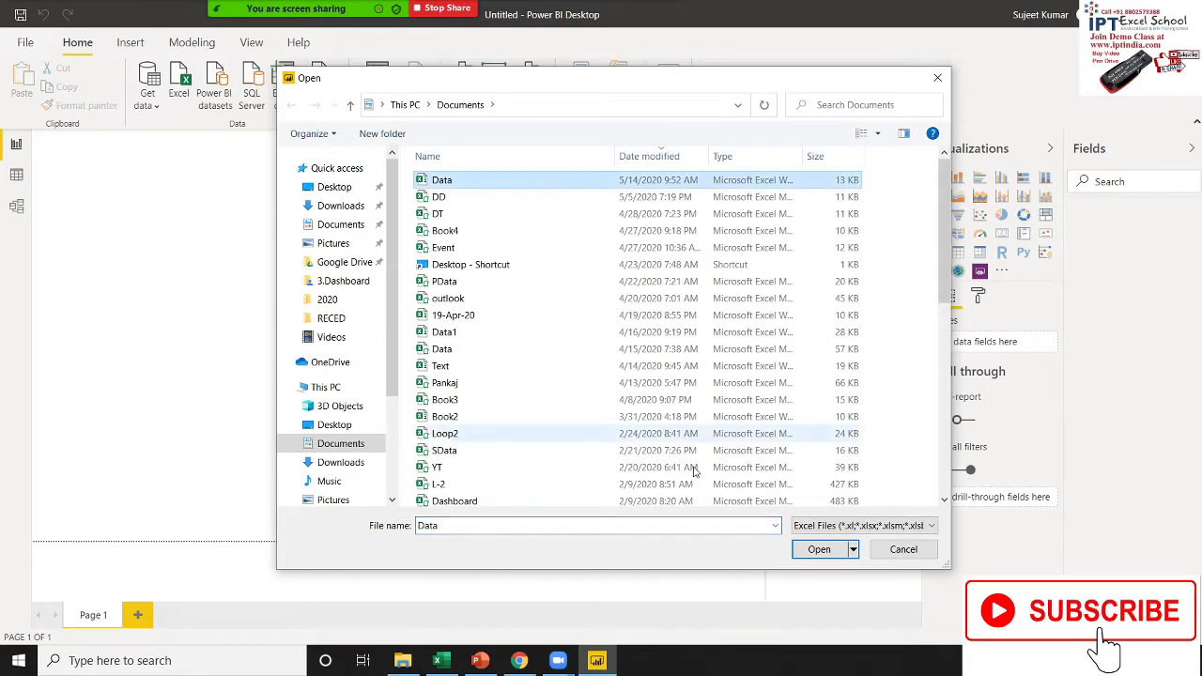
click(805, 551)
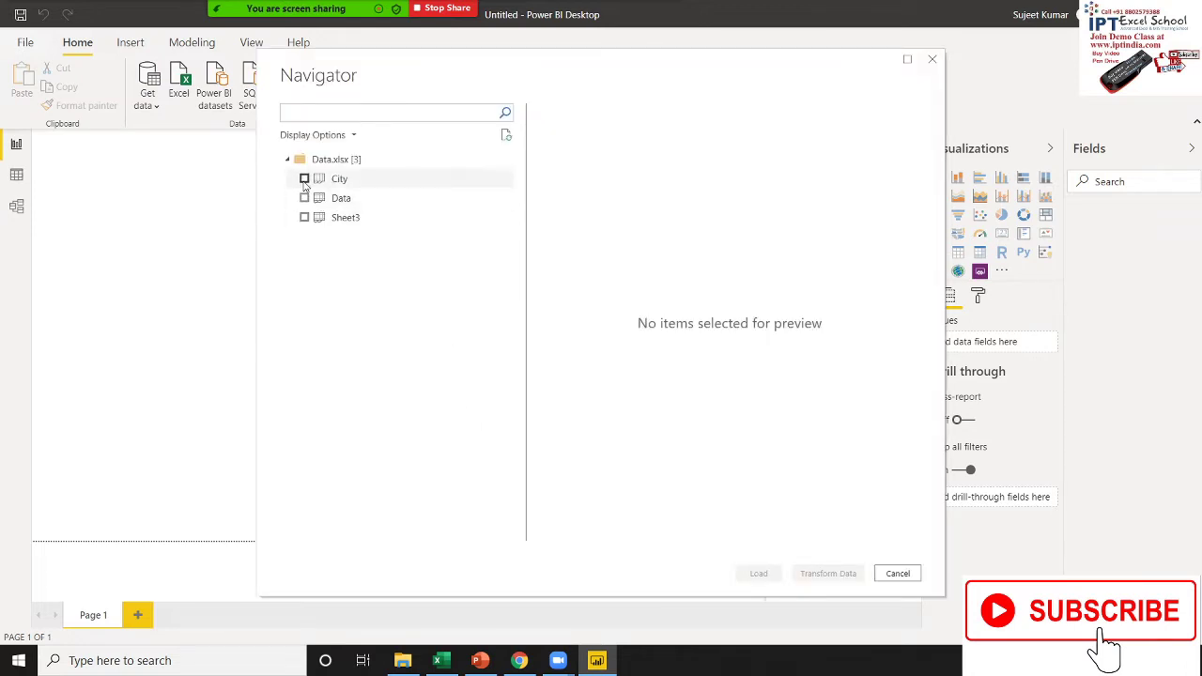
Tick the City and Data sheets in Navigator, preview City, and load both tables
click(304, 180)
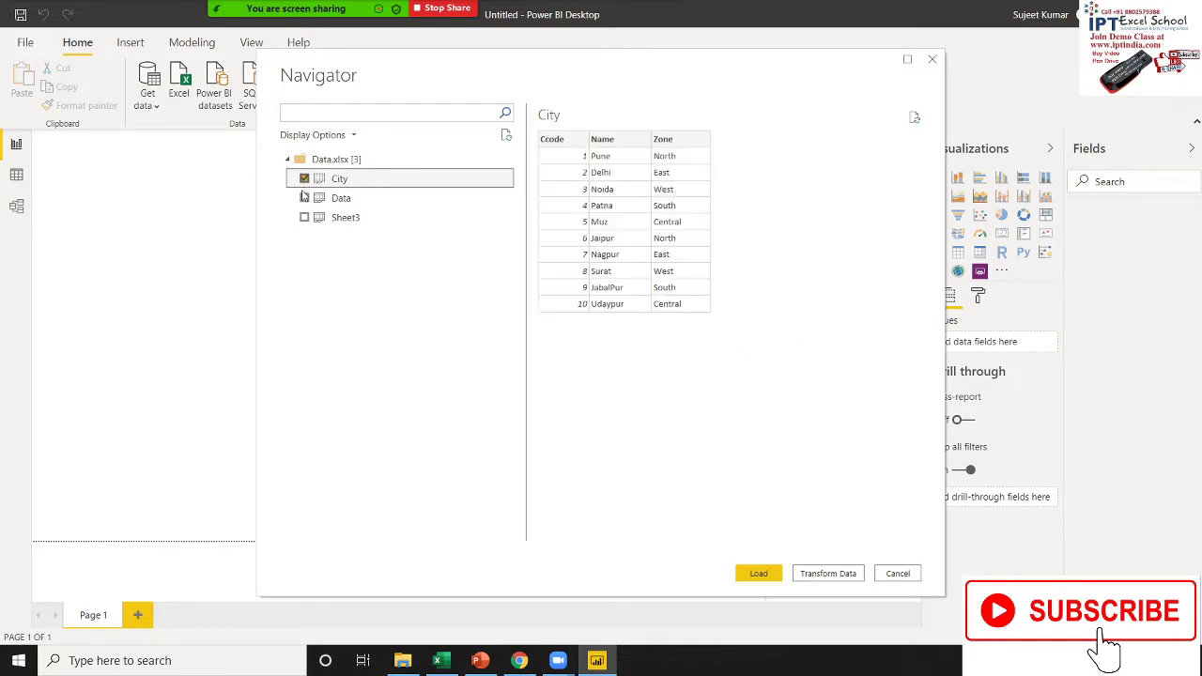
click(304, 198)
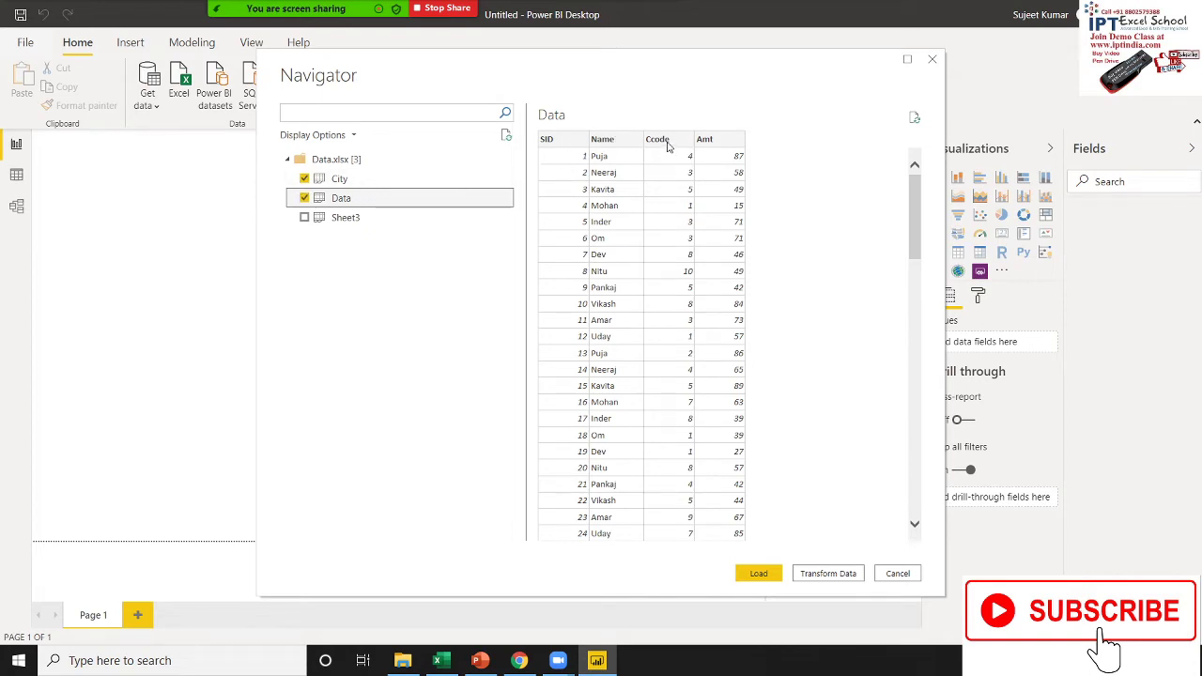
click(383, 179)
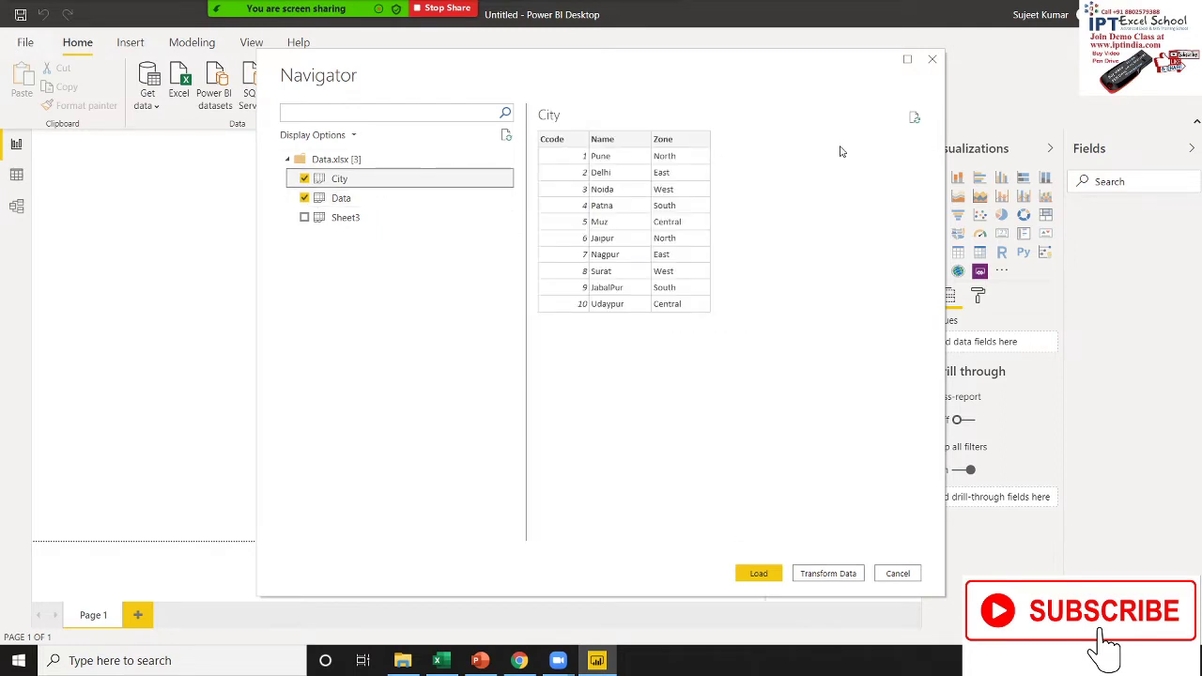
click(759, 574)
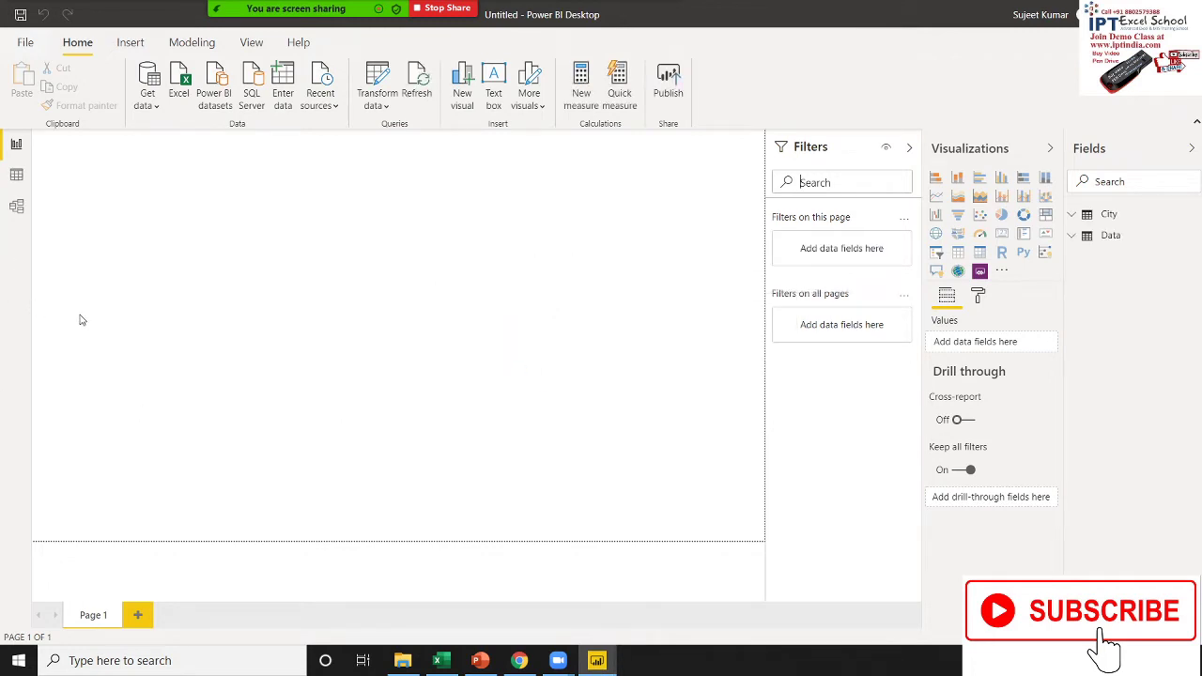
Delete the existing City–Data relationship in Model view
click(16, 208)
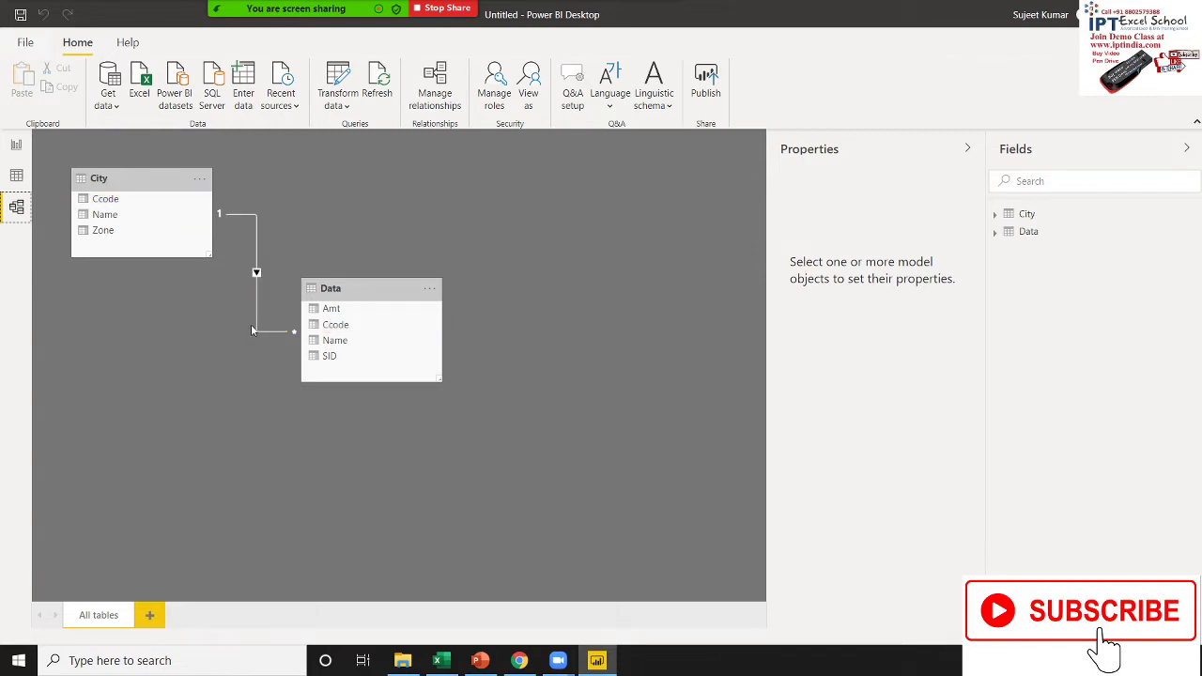
right_click(251, 253)
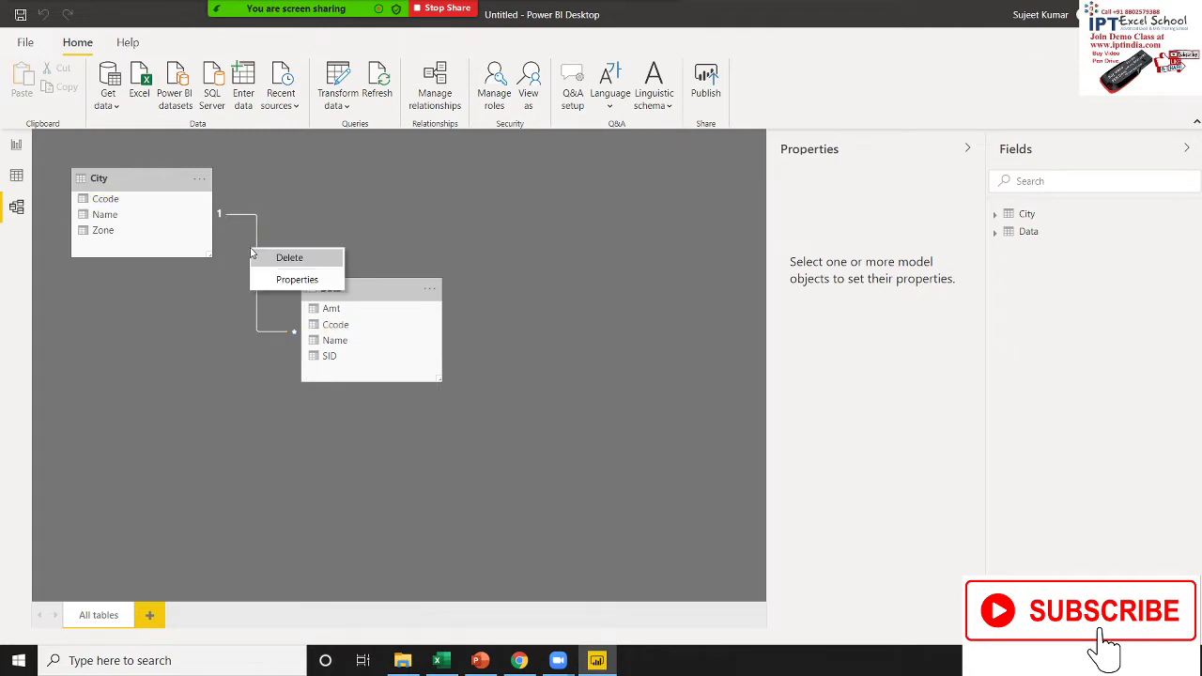
click(261, 258)
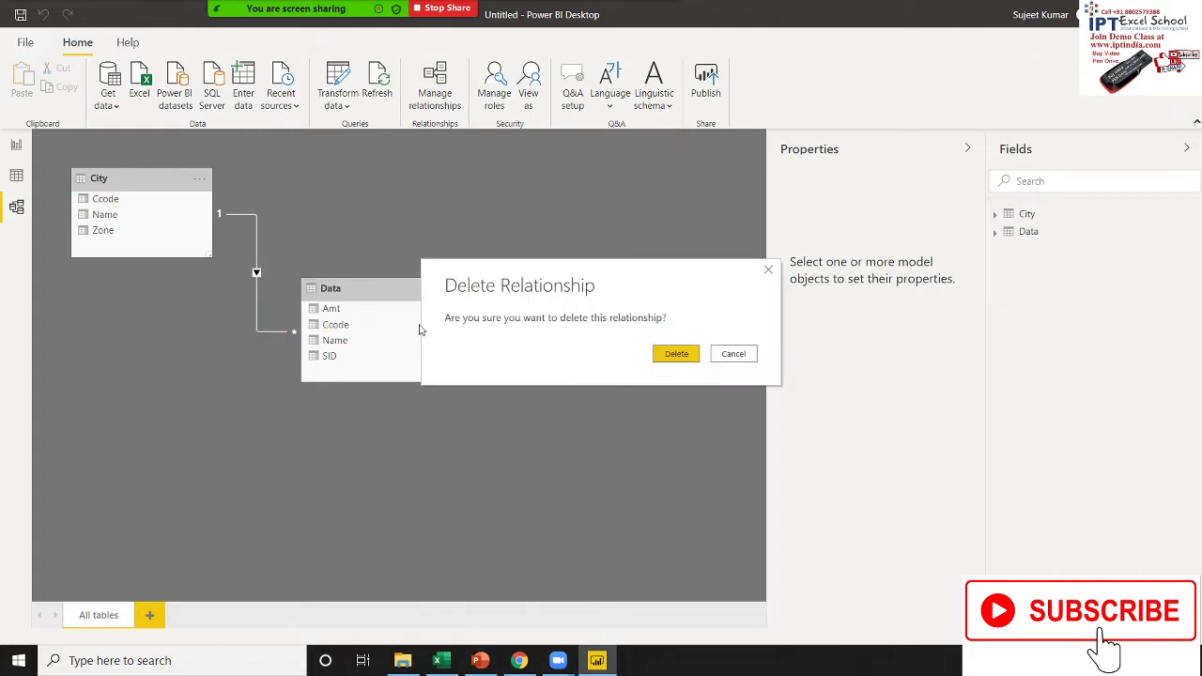
click(693, 354)
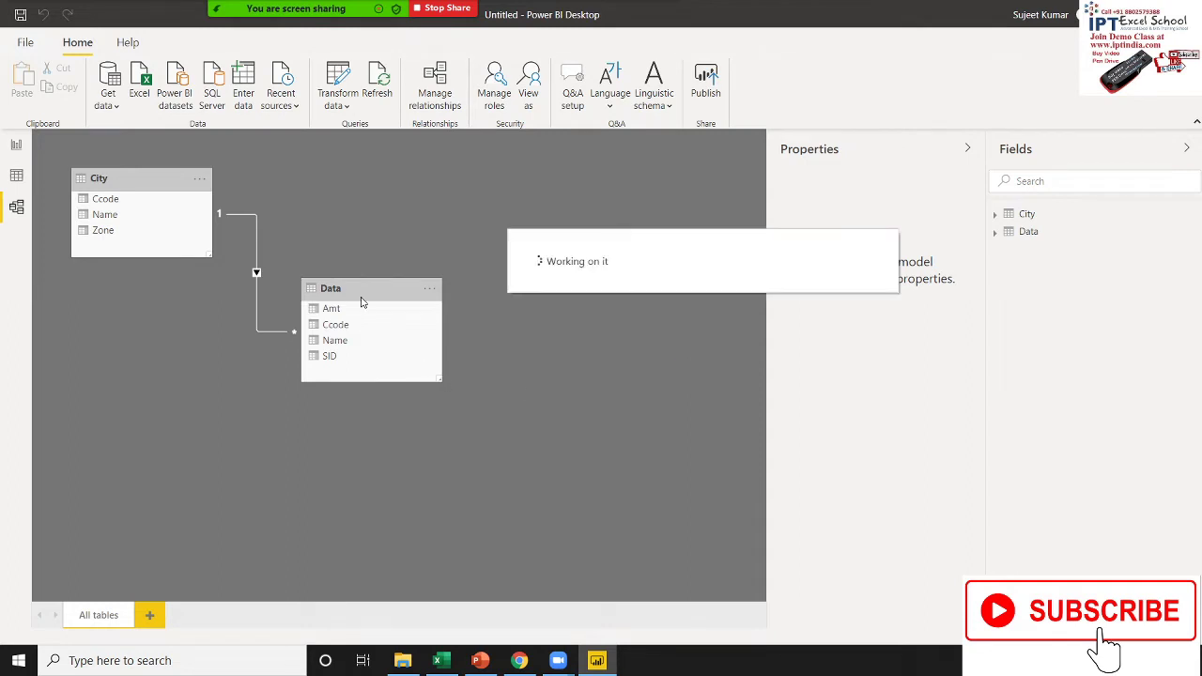
Relink City.Ccode to Data.Ccode as one-to-many, then return to Report view
drag(371, 295, 387, 172)
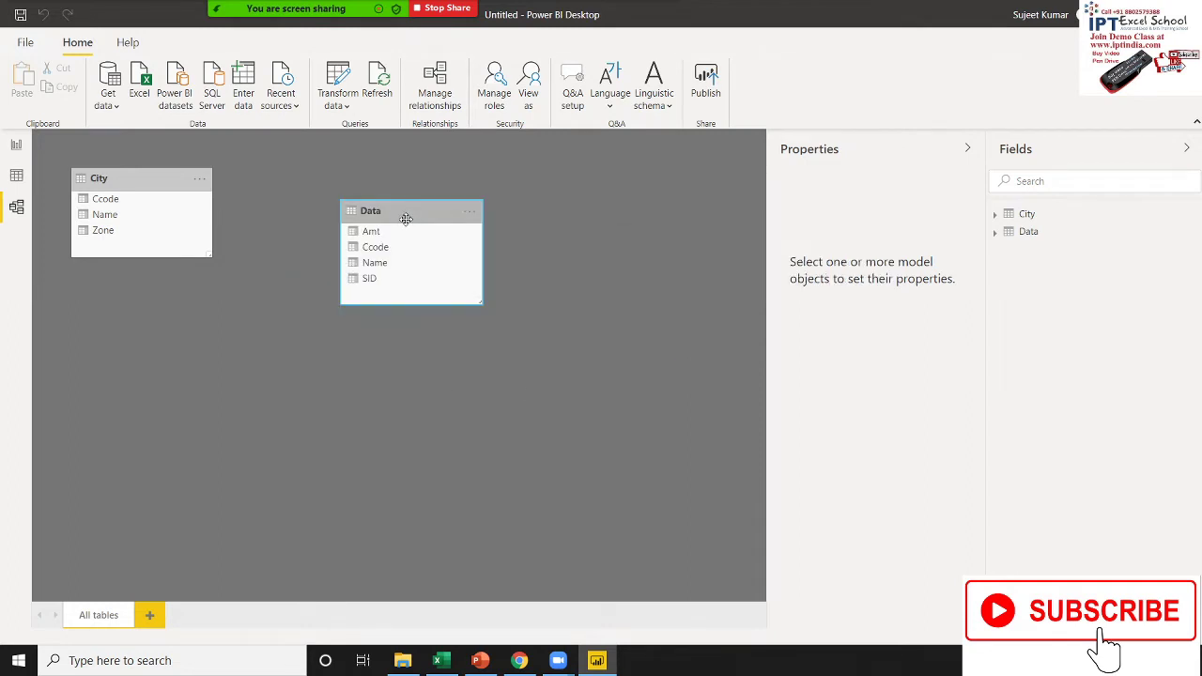
click(120, 202)
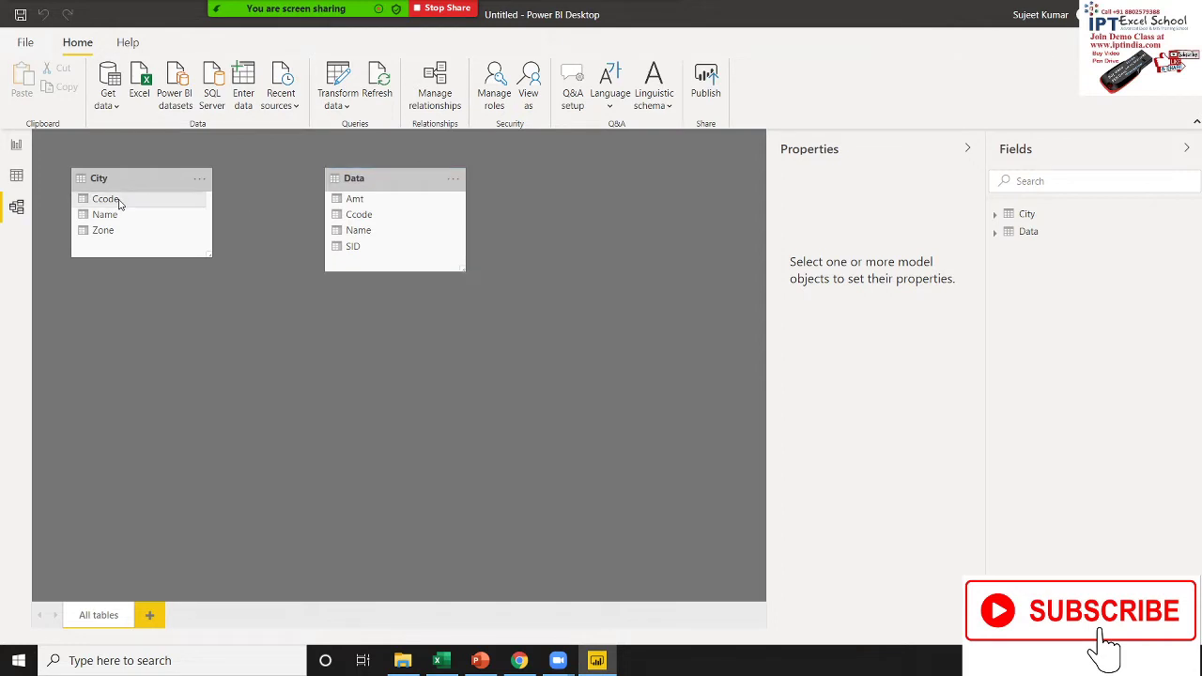
click(373, 200)
click(366, 220)
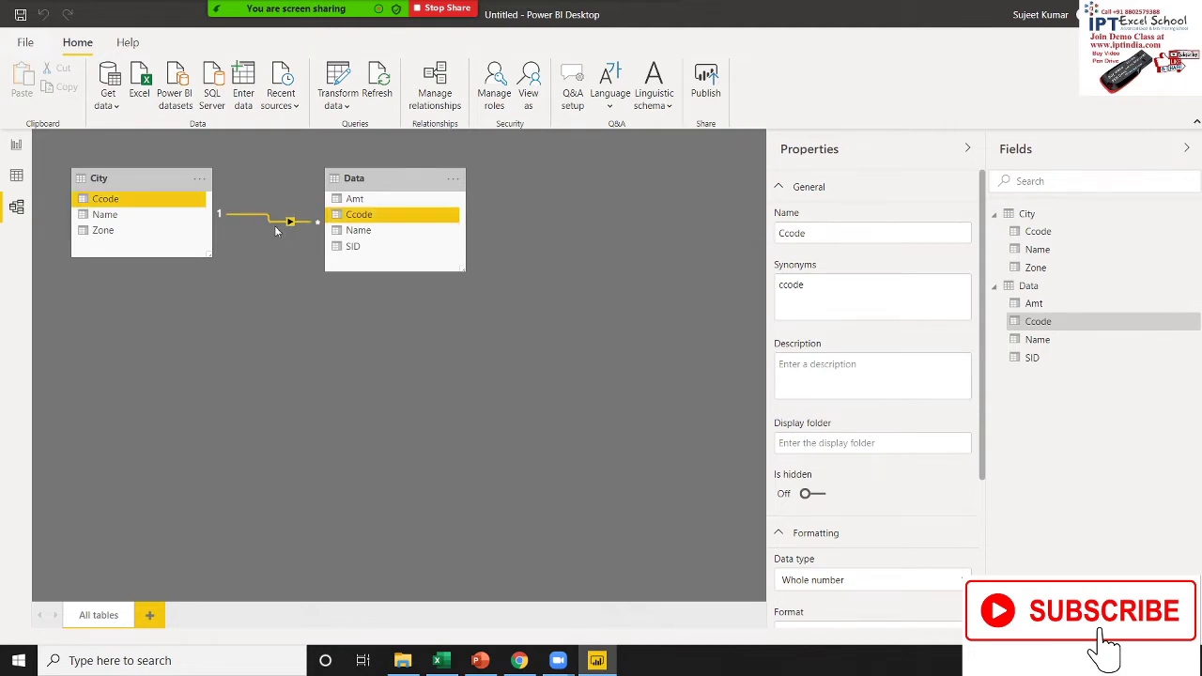
click(15, 150)
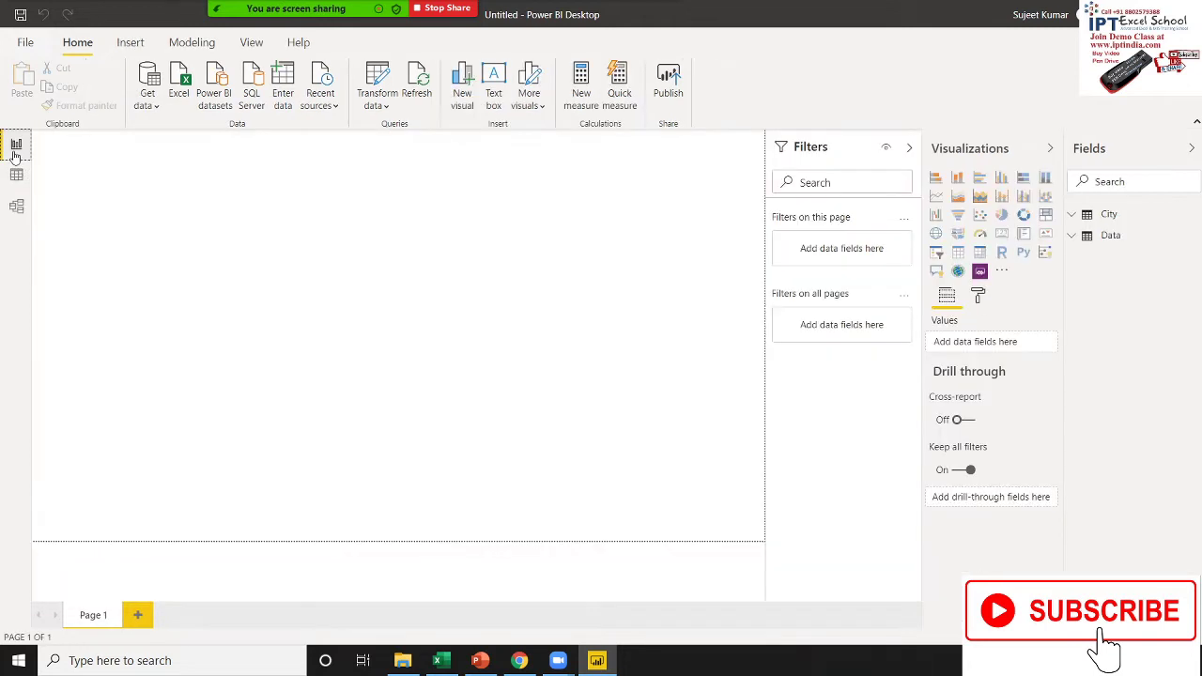
Build a table visual of Data's Name and Amt (total 4842) and enlarge it
click(1071, 241)
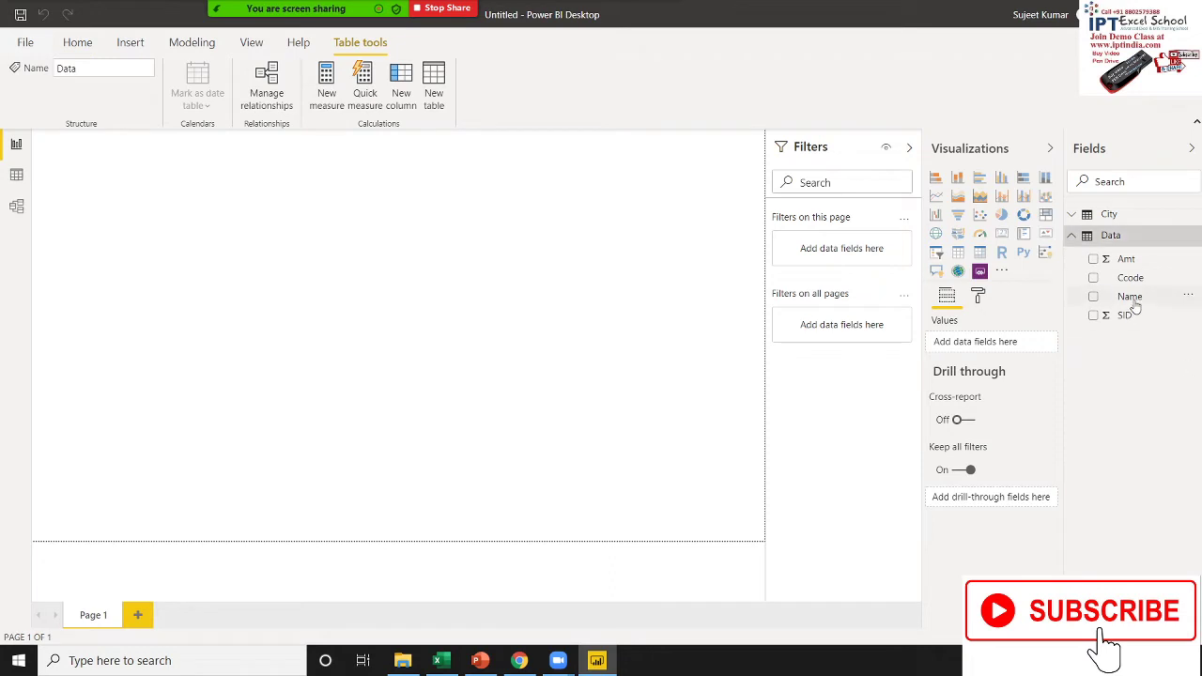
drag(1129, 297, 529, 305)
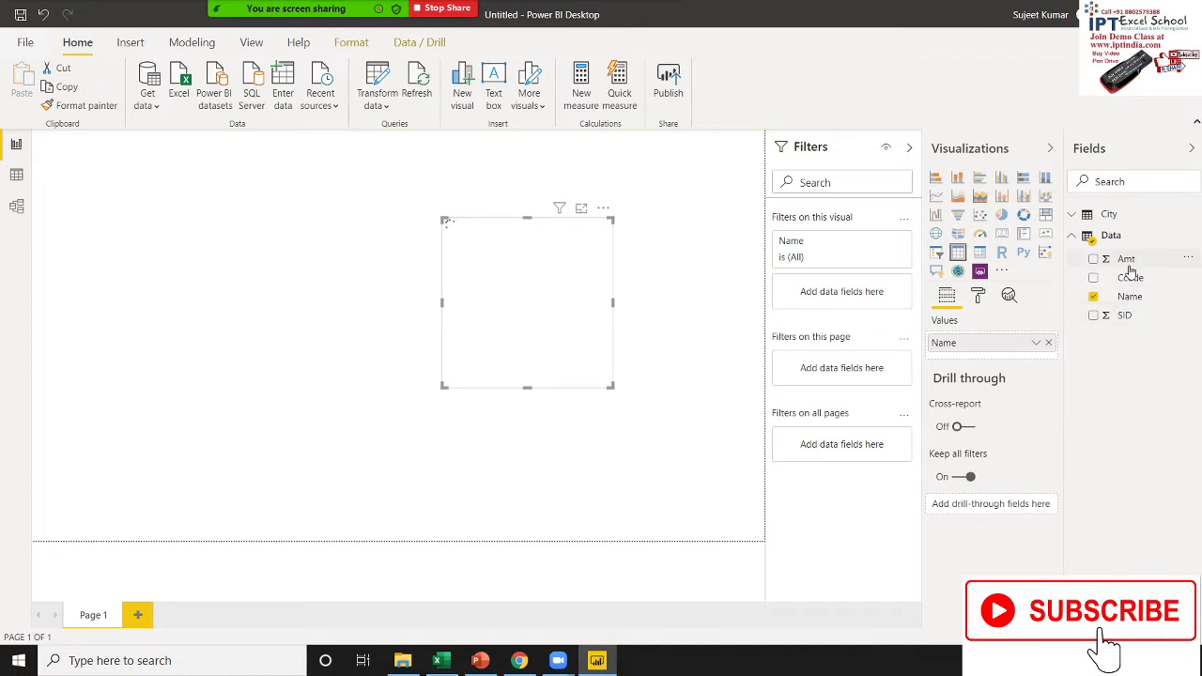
mouse_move(1125, 260)
mouse_down()
mouse_move(981, 308)
mouse_move(596, 316)
mouse_up()
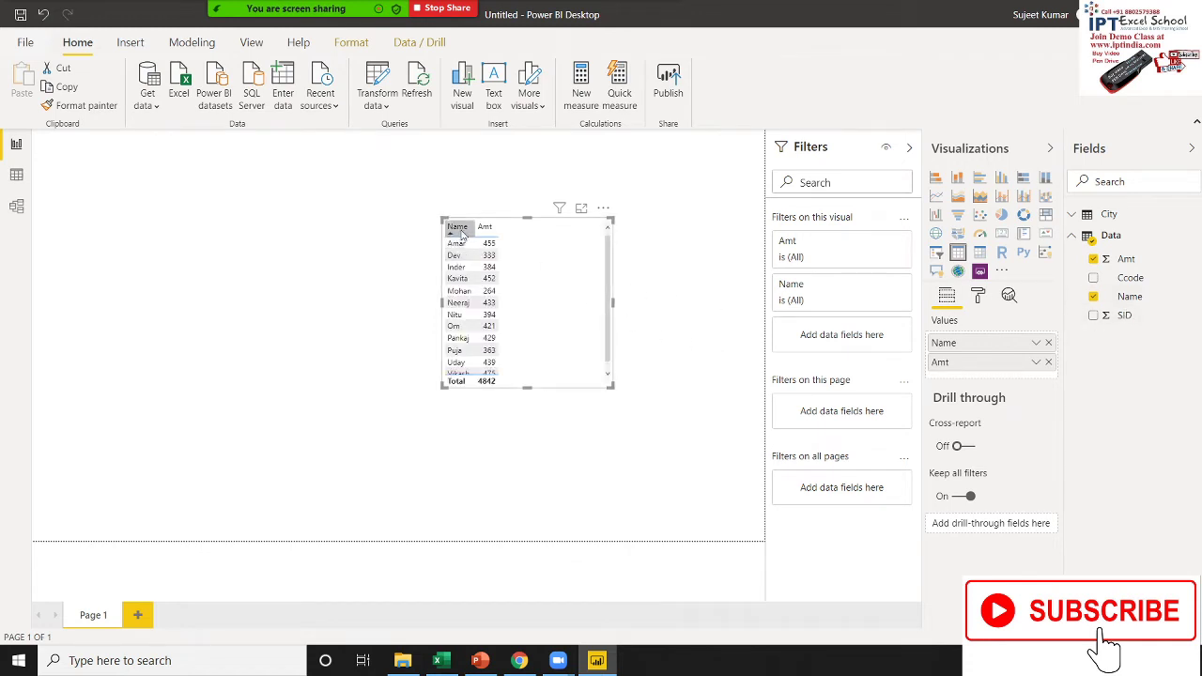
click(582, 391)
click(610, 388)
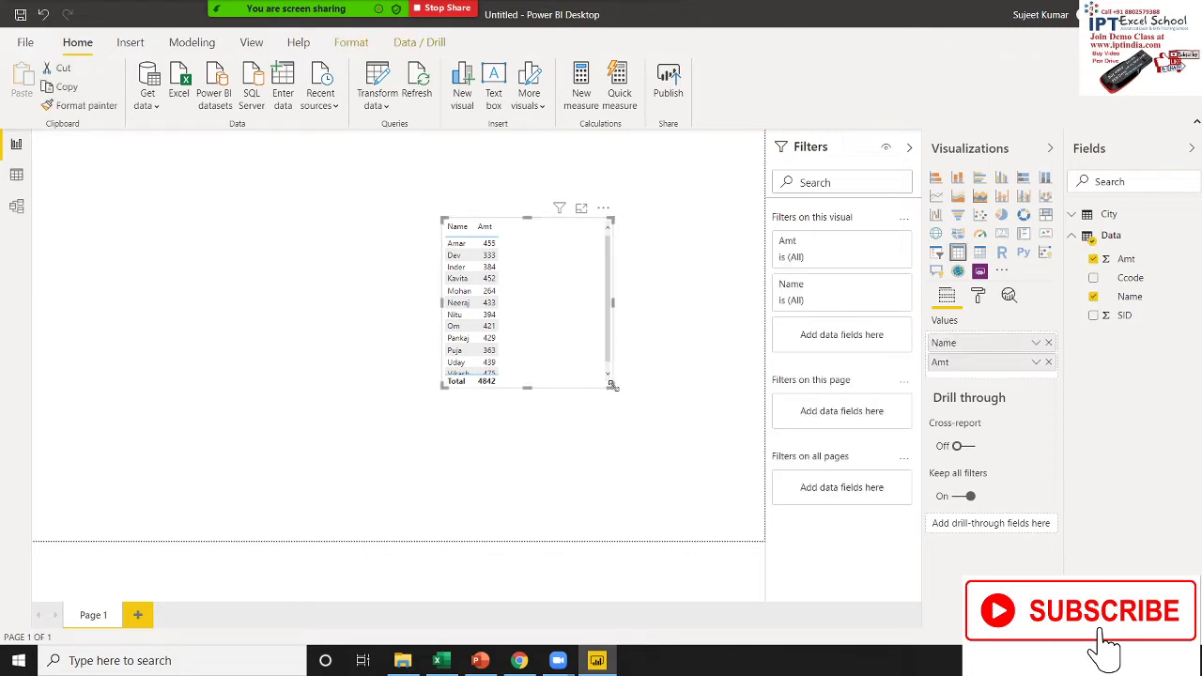
drag(610, 389, 643, 436)
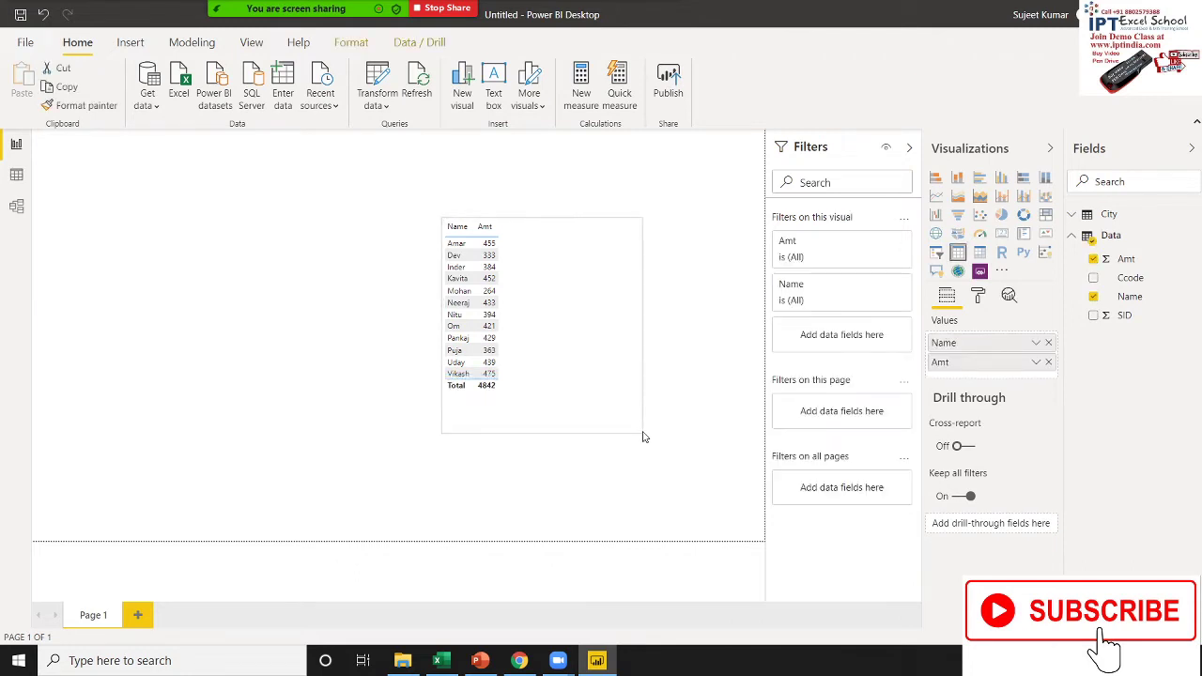
click(532, 667)
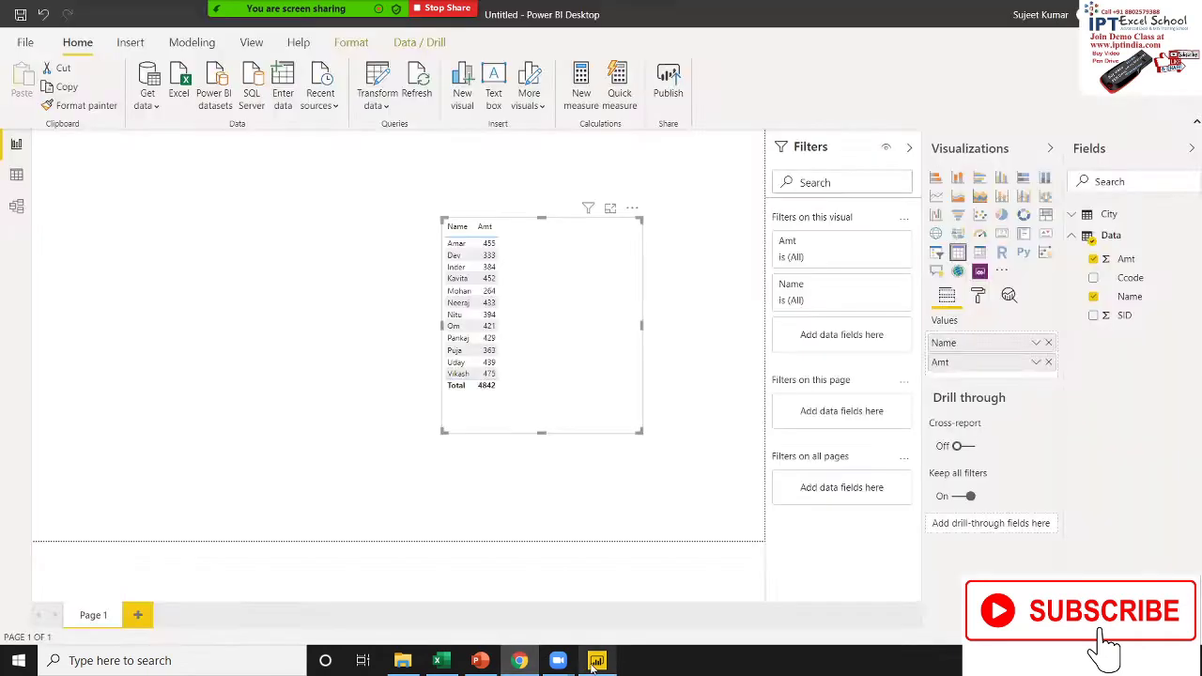
click(597, 662)
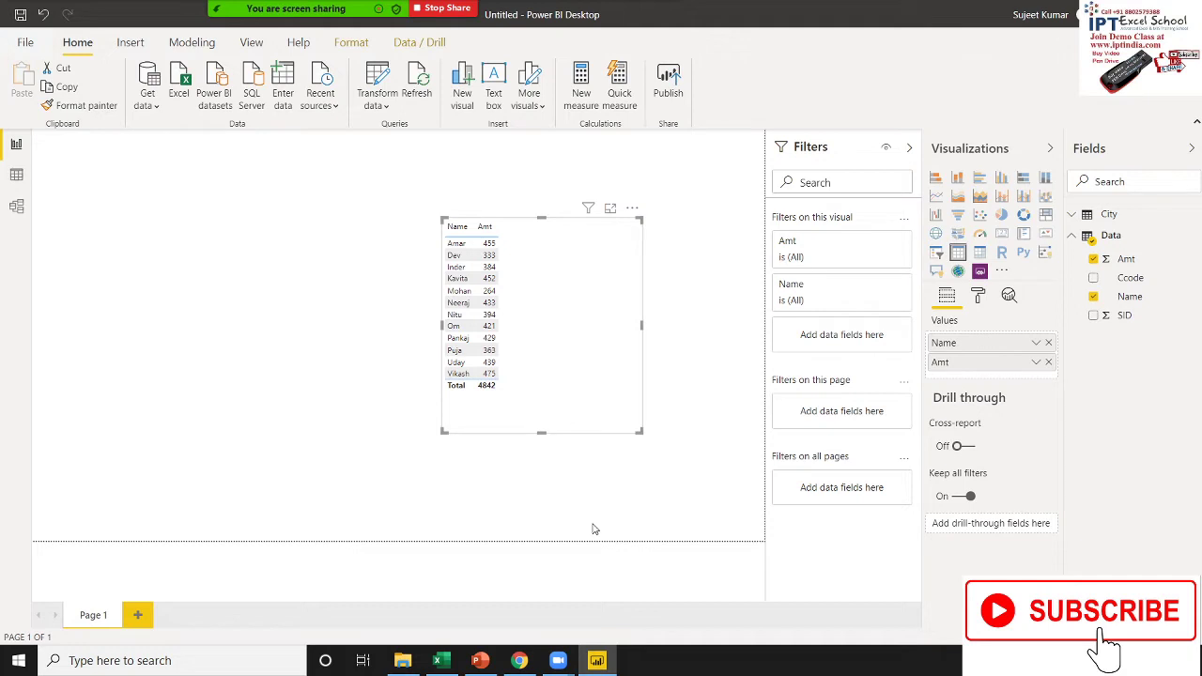
Add City's Name to the table and convert it into a matrix of Amt by name and city
mouse_move(1106, 215)
click(1071, 215)
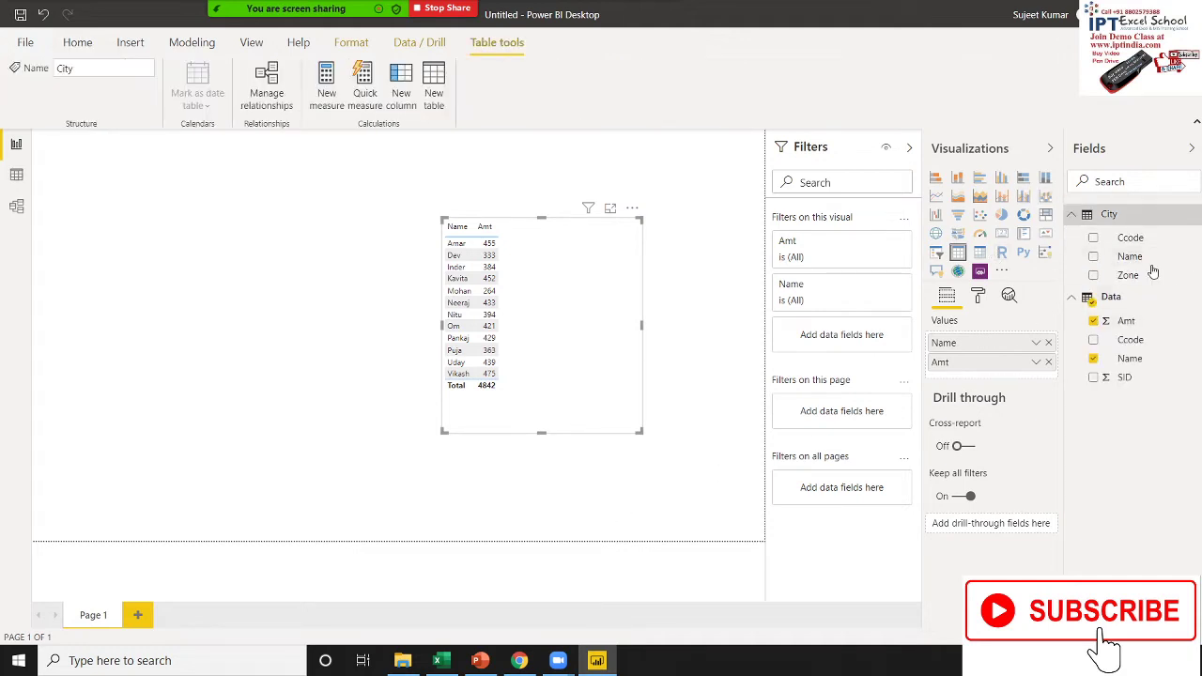
drag(1131, 257, 547, 291)
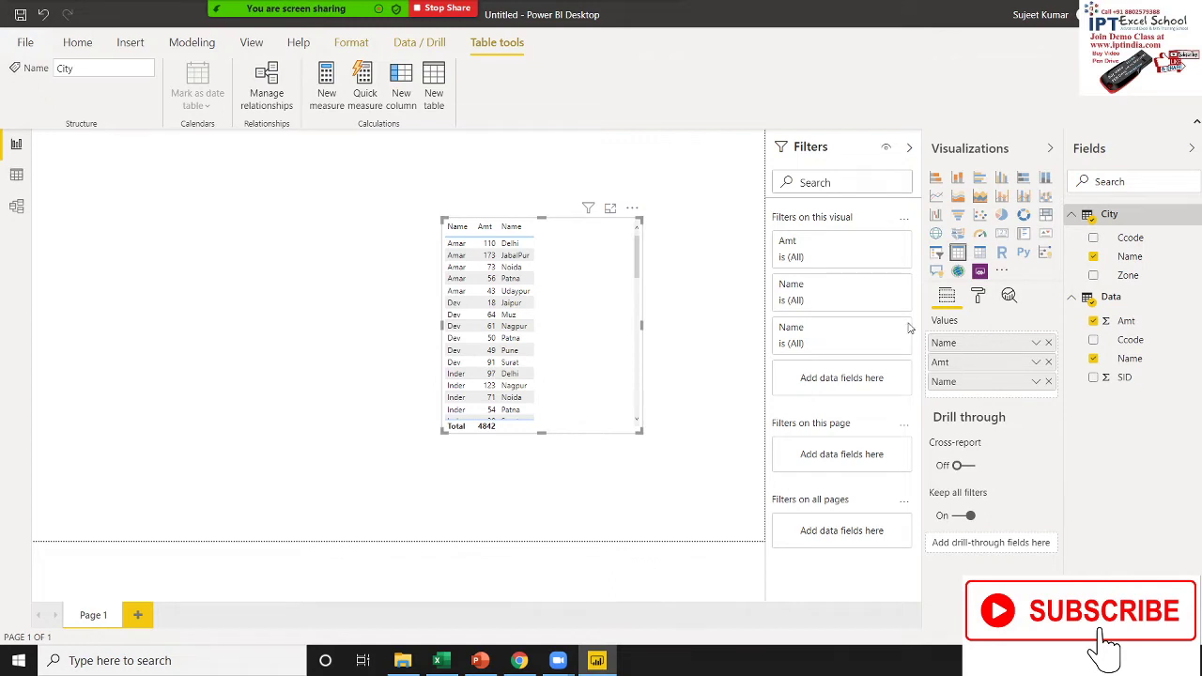
click(978, 259)
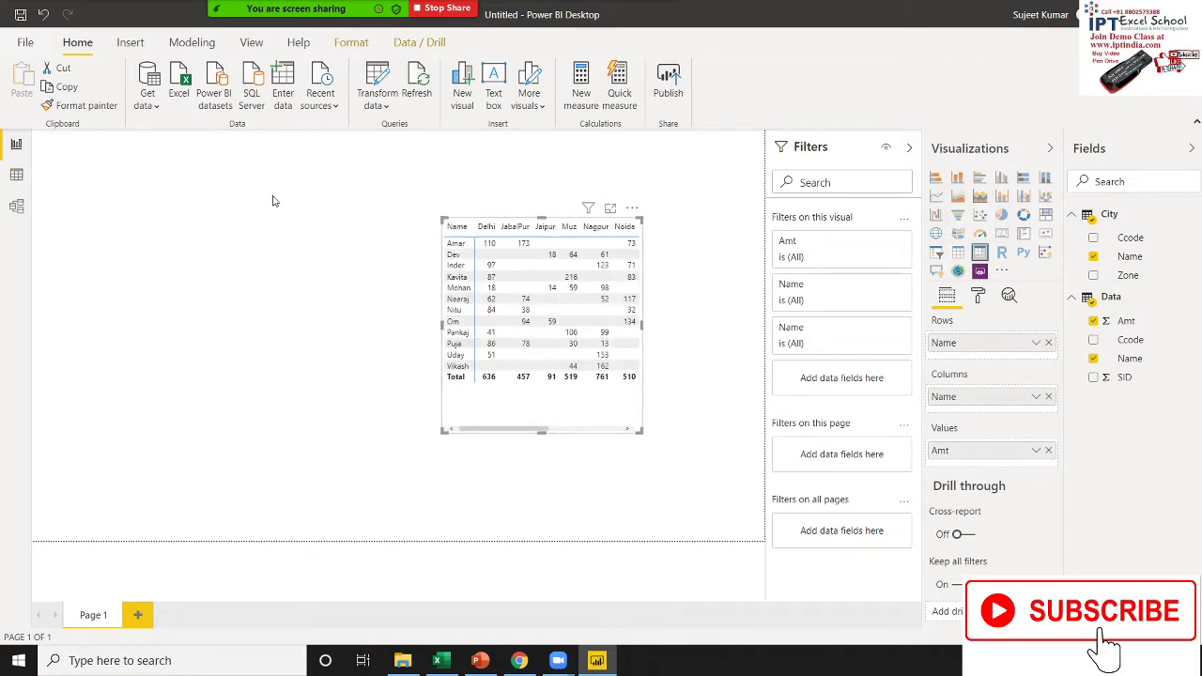
Delete the matrix visual, leaving the report page blank
click(224, 191)
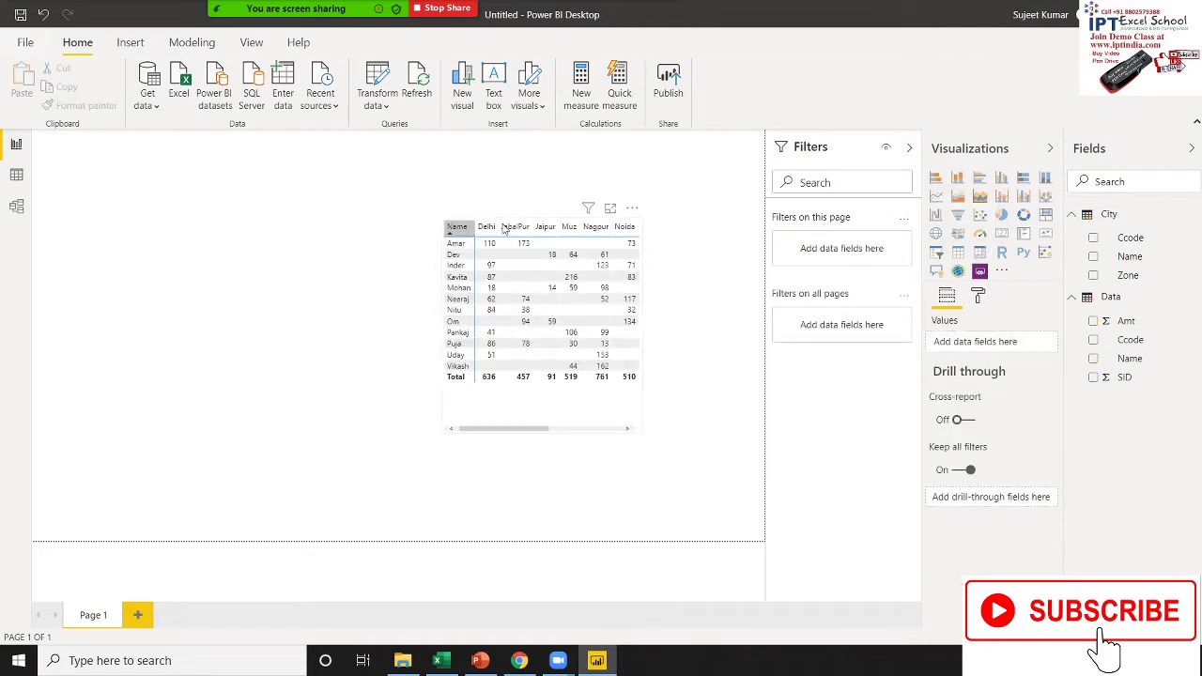
click(504, 227)
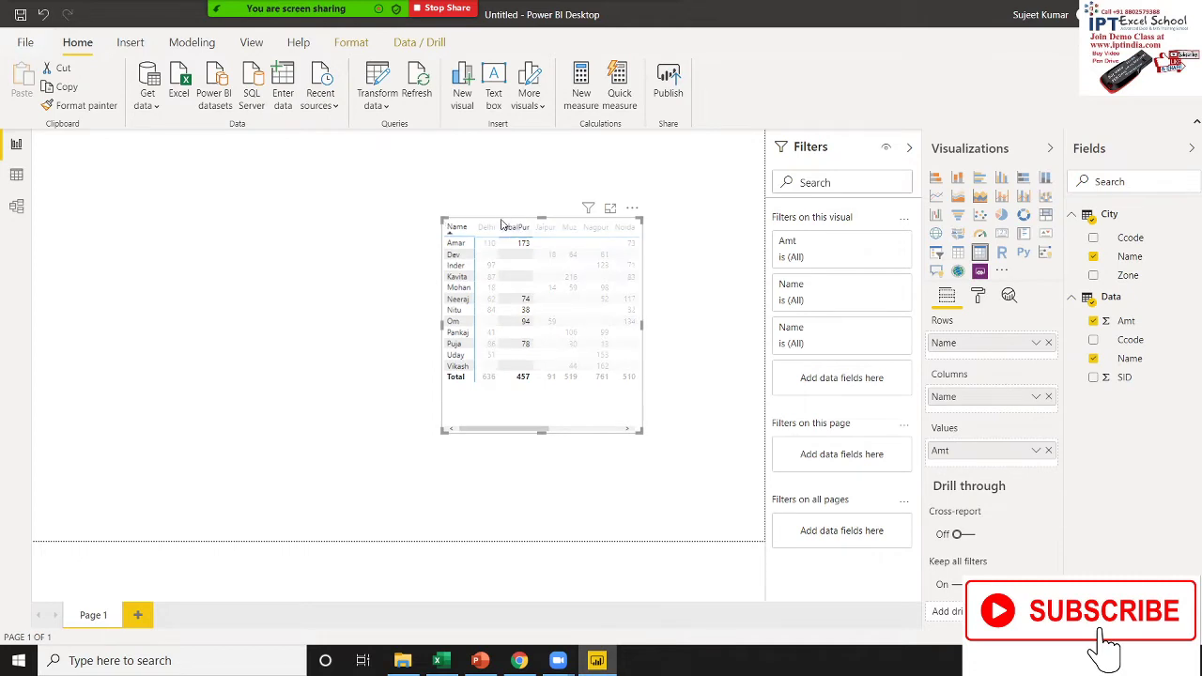
key(Delete)
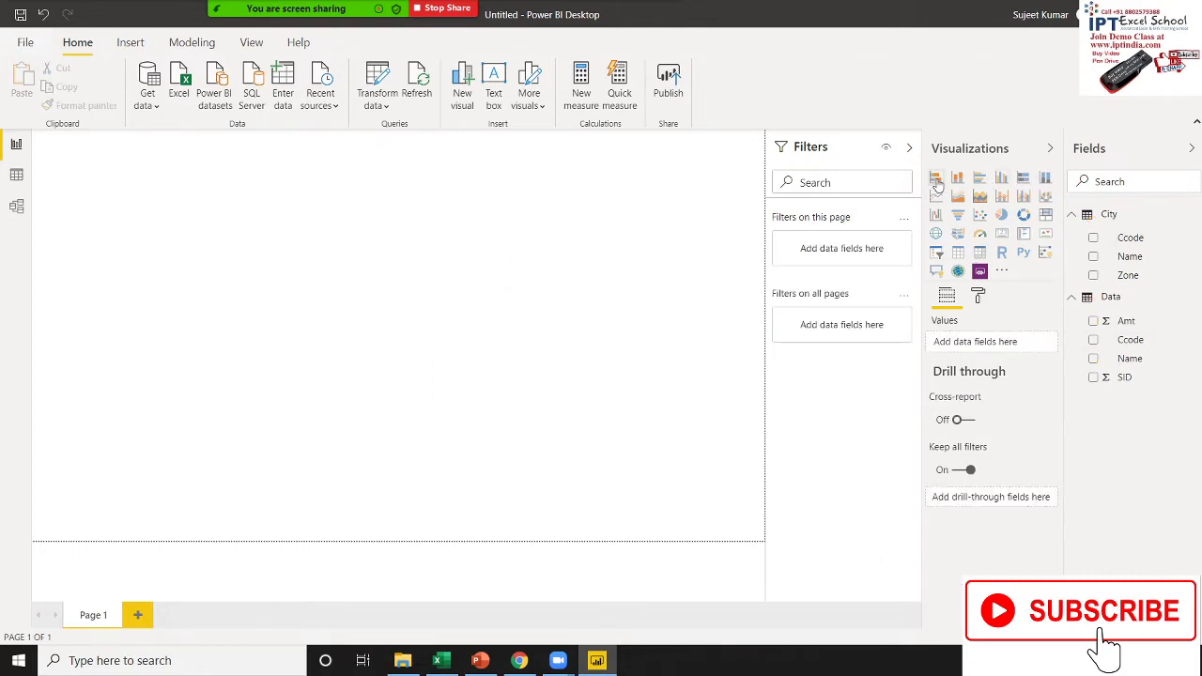
Add a clustered column chart of Amt by city Name at the page's top-left
click(1000, 177)
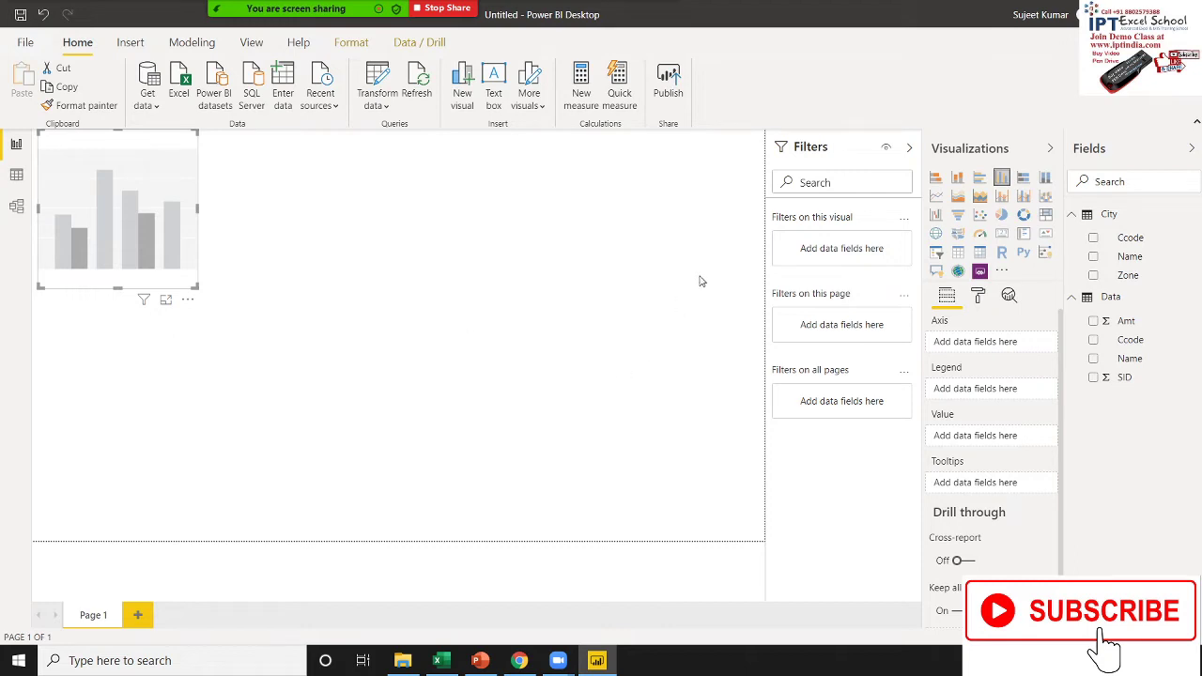
mouse_move(1129, 256)
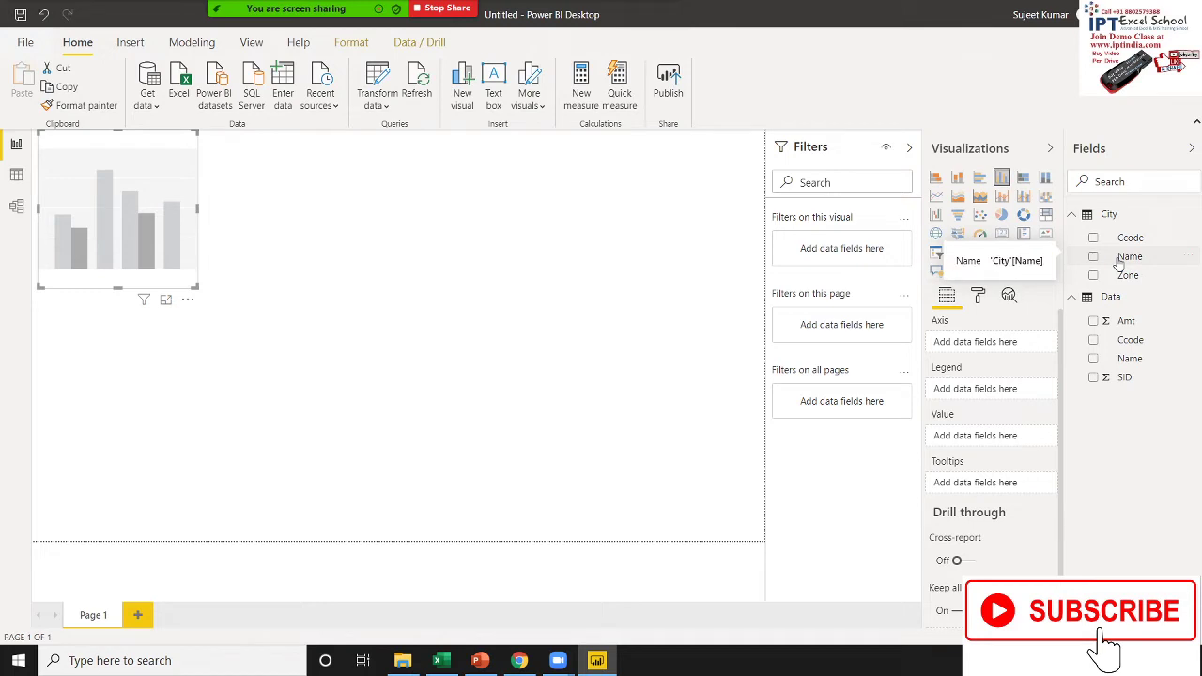
drag(1118, 266, 69, 223)
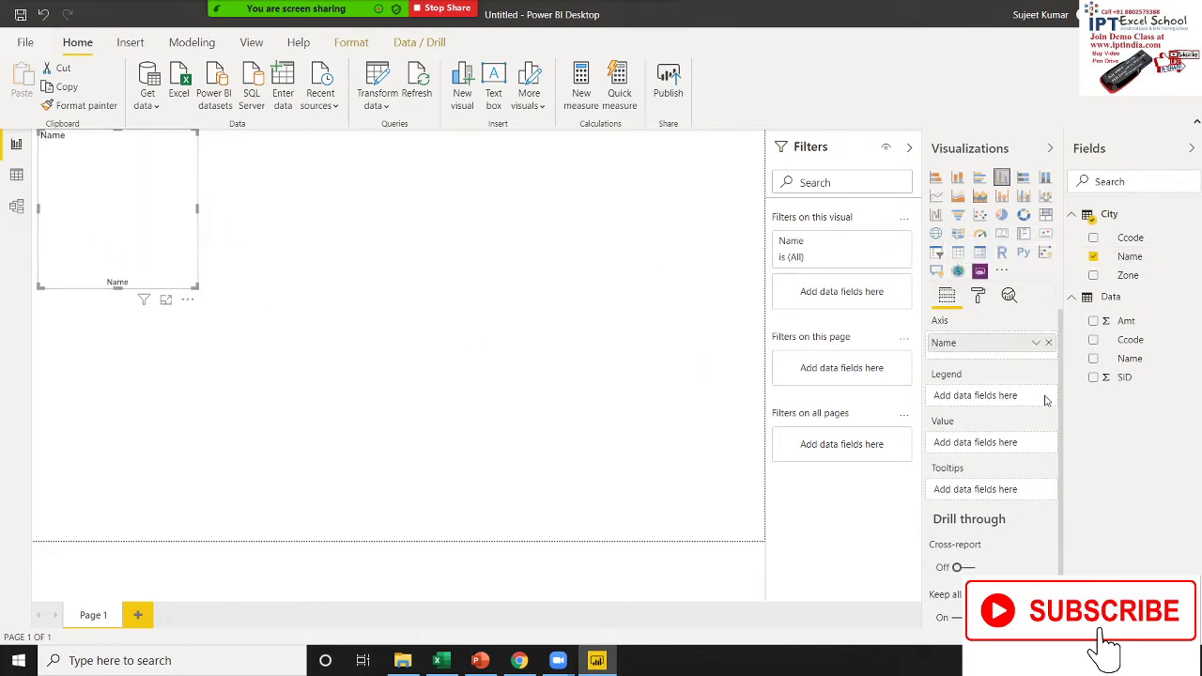
drag(1125, 321, 158, 250)
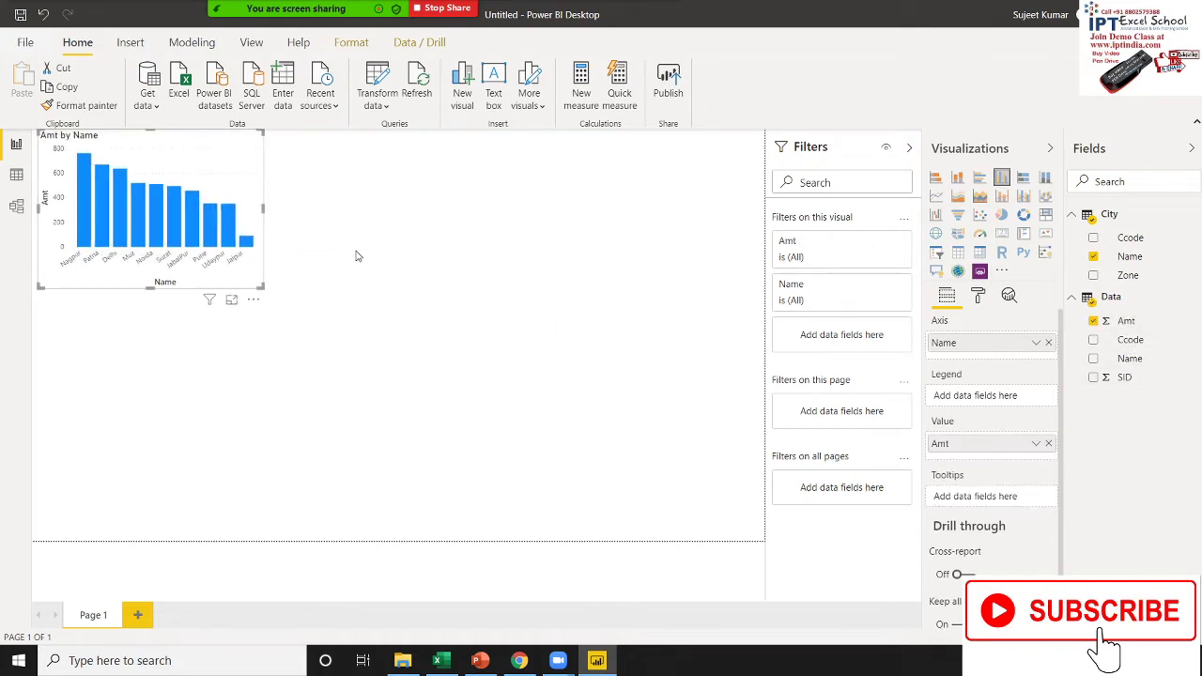
click(529, 354)
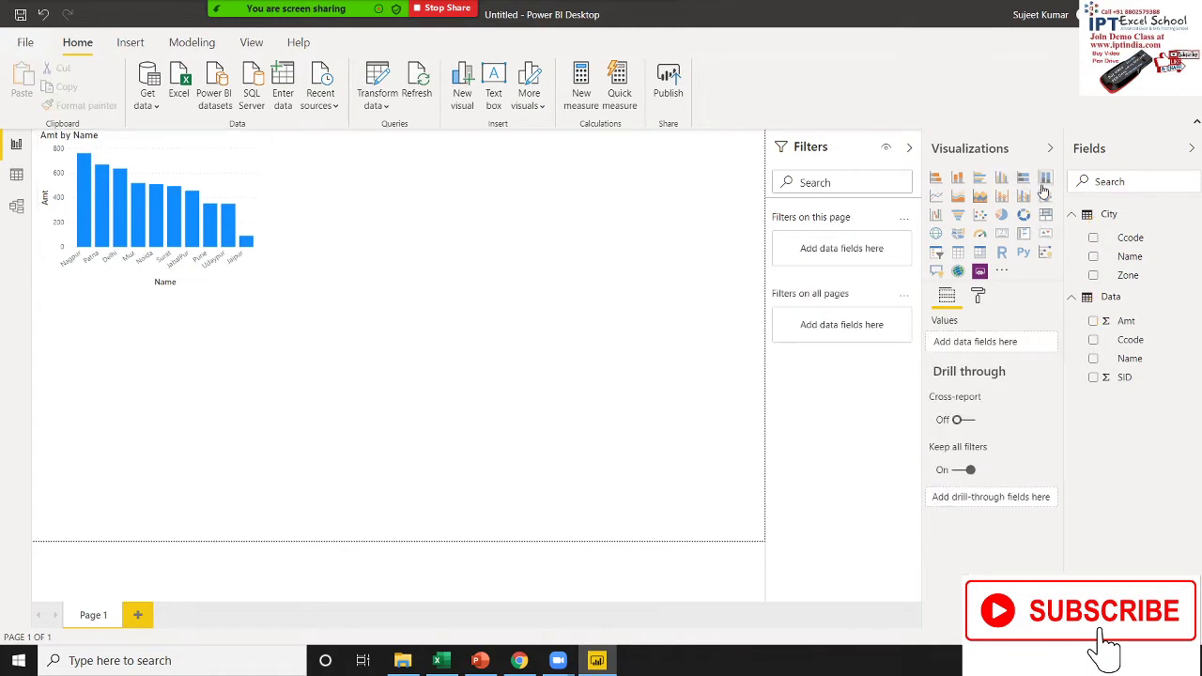
Place a line chart of Amt by Data Name beside the column chart
click(935, 195)
mouse_move(118, 333)
mouse_down()
mouse_move(405, 232)
mouse_move(374, 189)
mouse_up()
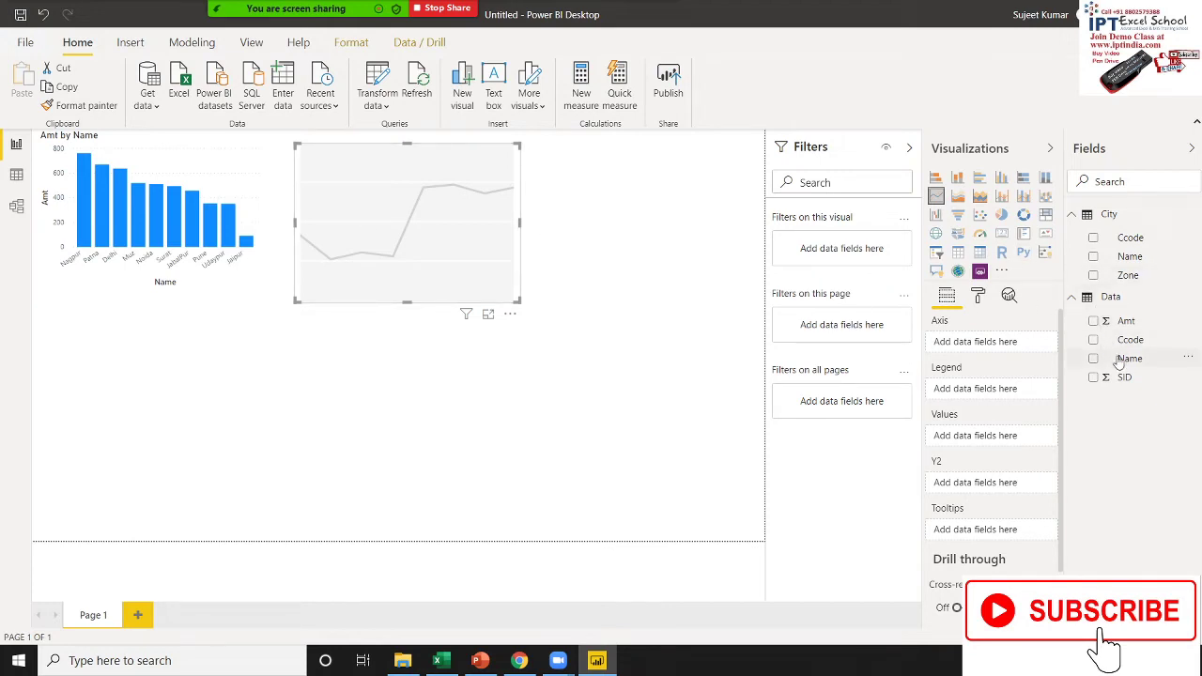
drag(1117, 361, 467, 269)
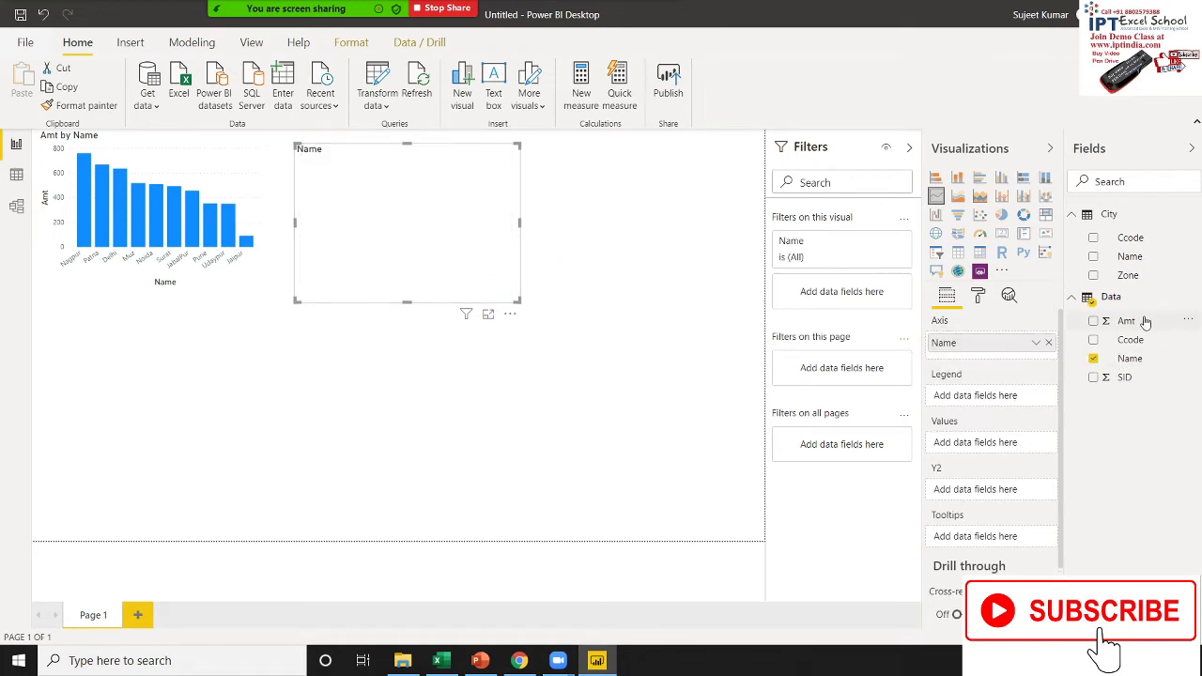
mouse_move(1145, 321)
mouse_down()
mouse_move(646, 296)
mouse_move(469, 268)
mouse_up()
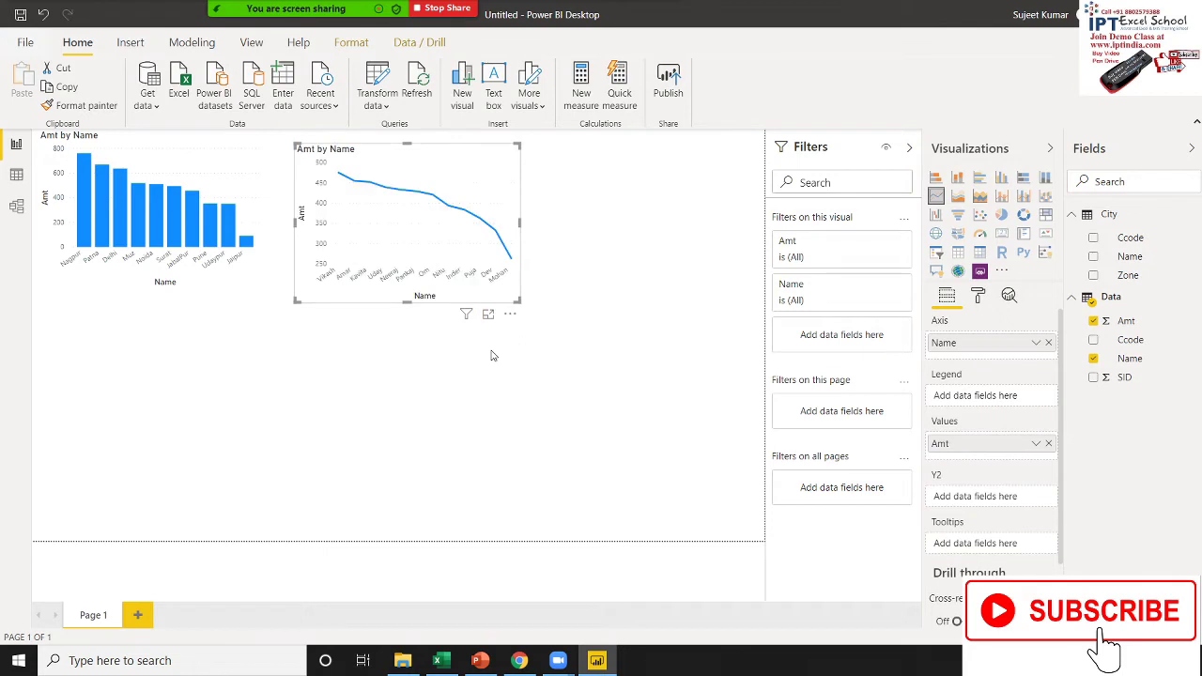
click(302, 413)
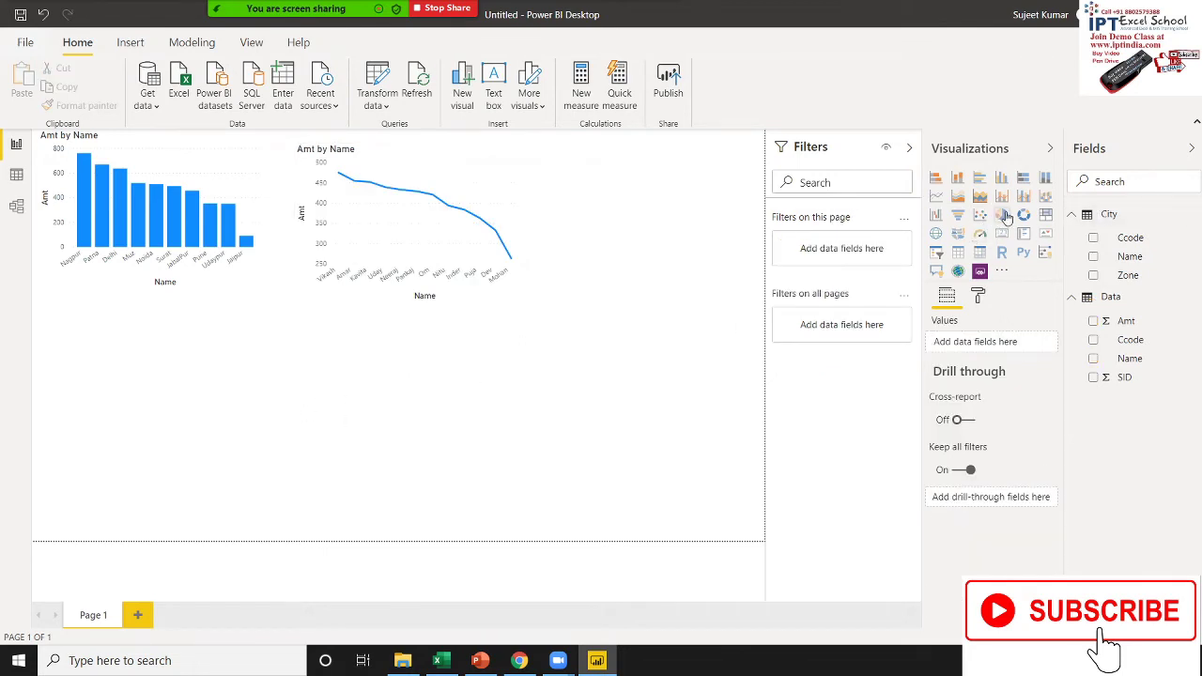
Place a pie chart of Amt with Zone as legend right of the line chart, then switch to Excel
click(1004, 216)
mouse_move(192, 399)
mouse_down()
mouse_move(793, 266)
mouse_move(794, 231)
mouse_up()
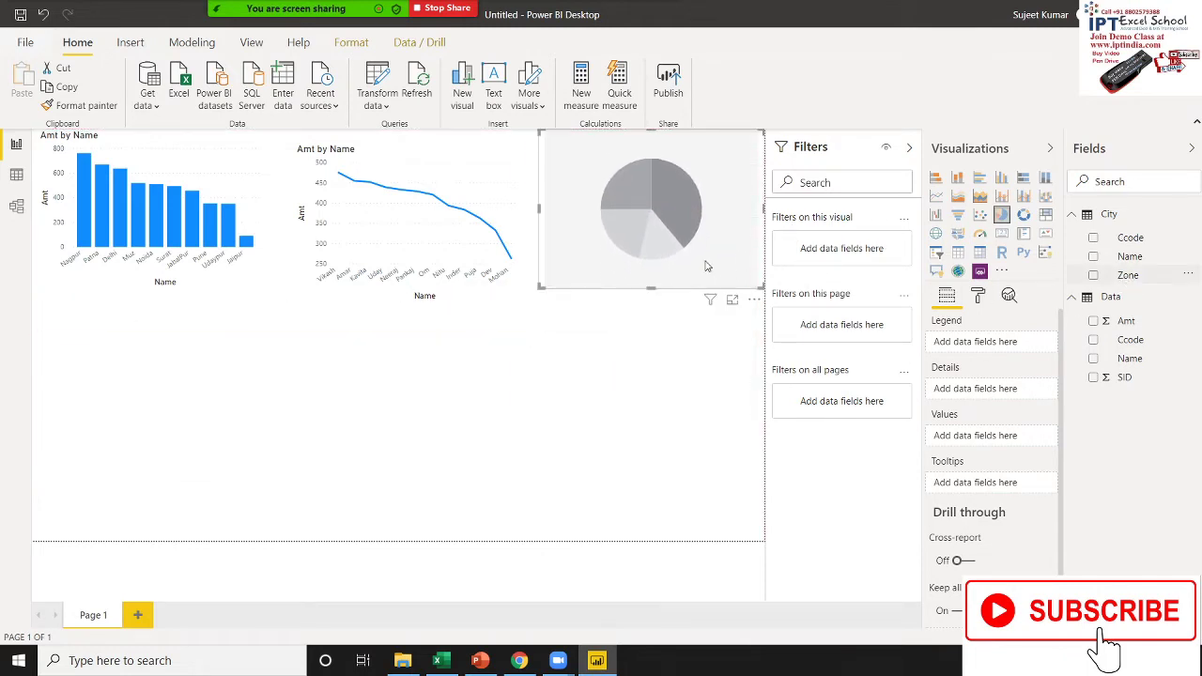
drag(1128, 275, 976, 343)
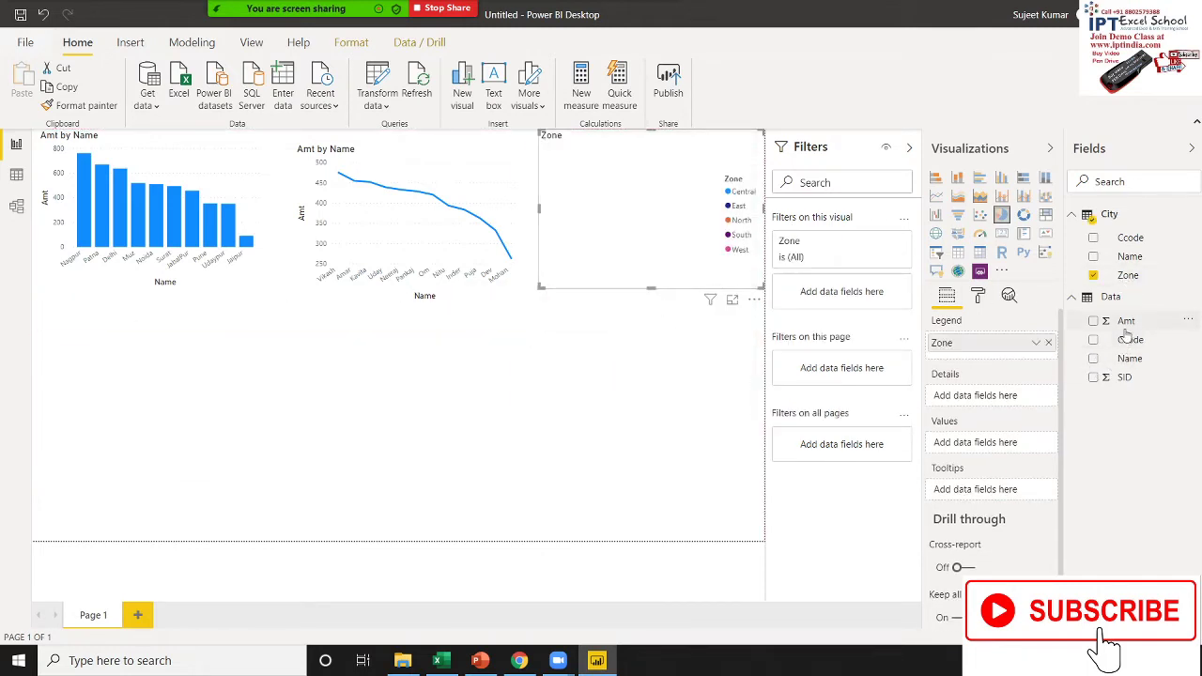
mouse_move(1125, 321)
mouse_down()
mouse_move(638, 241)
mouse_move(632, 281)
mouse_up()
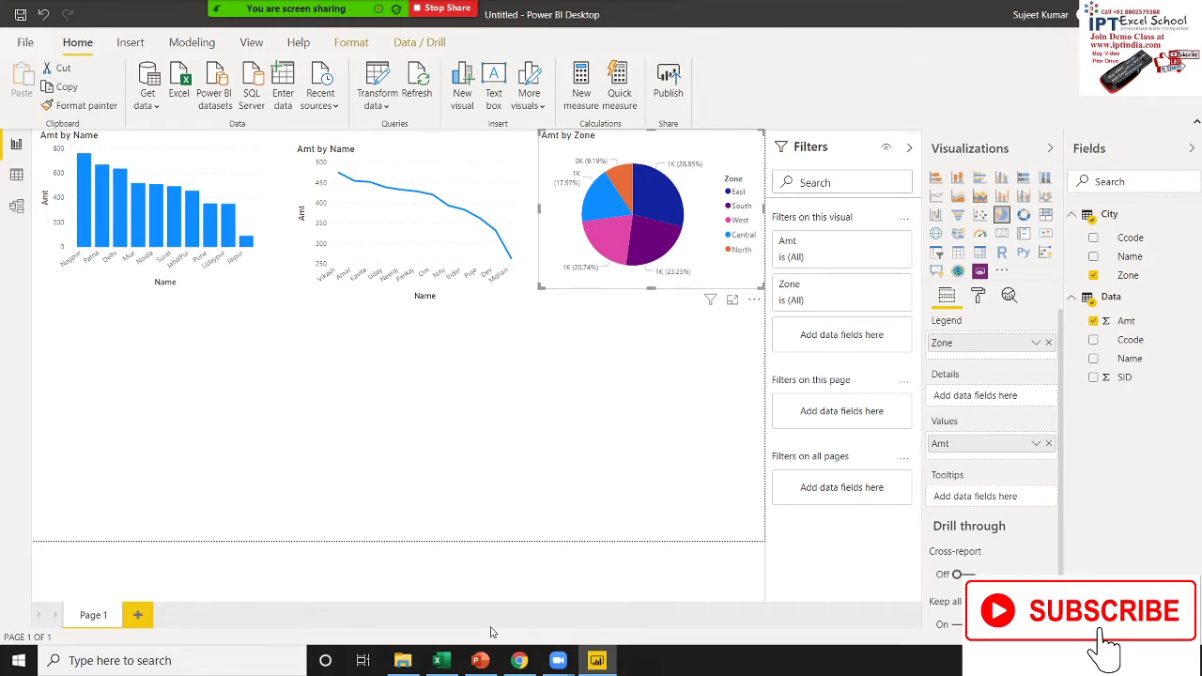
click(442, 662)
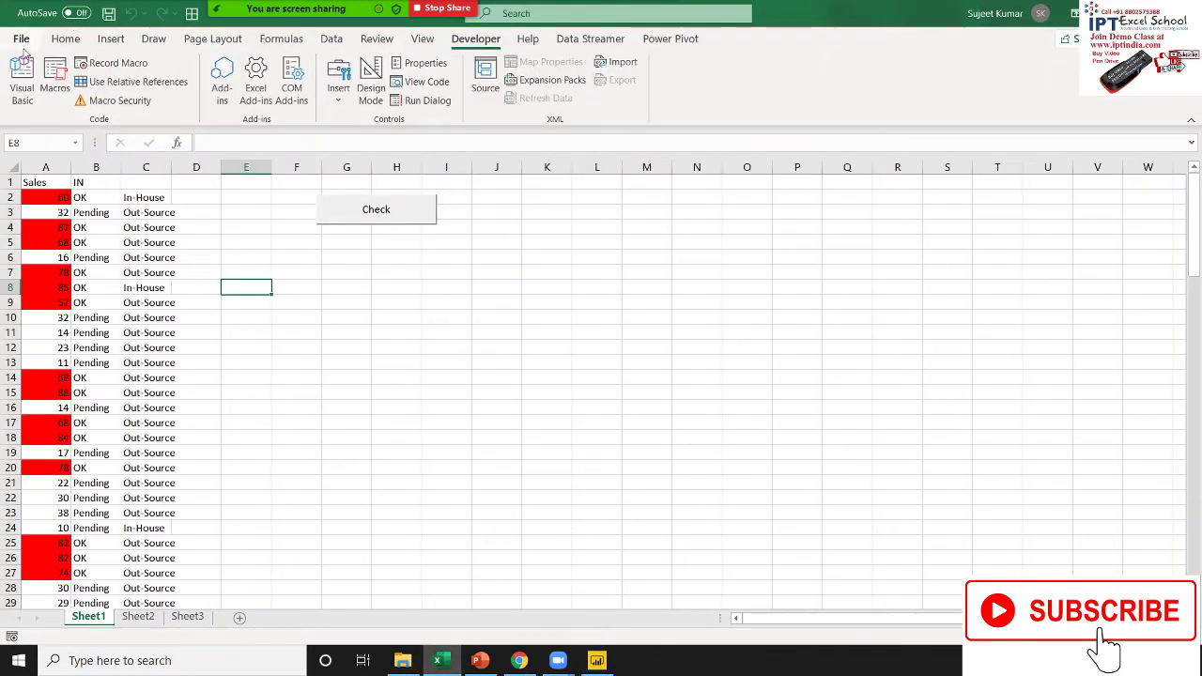
Open the Data workbook from Excel's recent files list
click(26, 44)
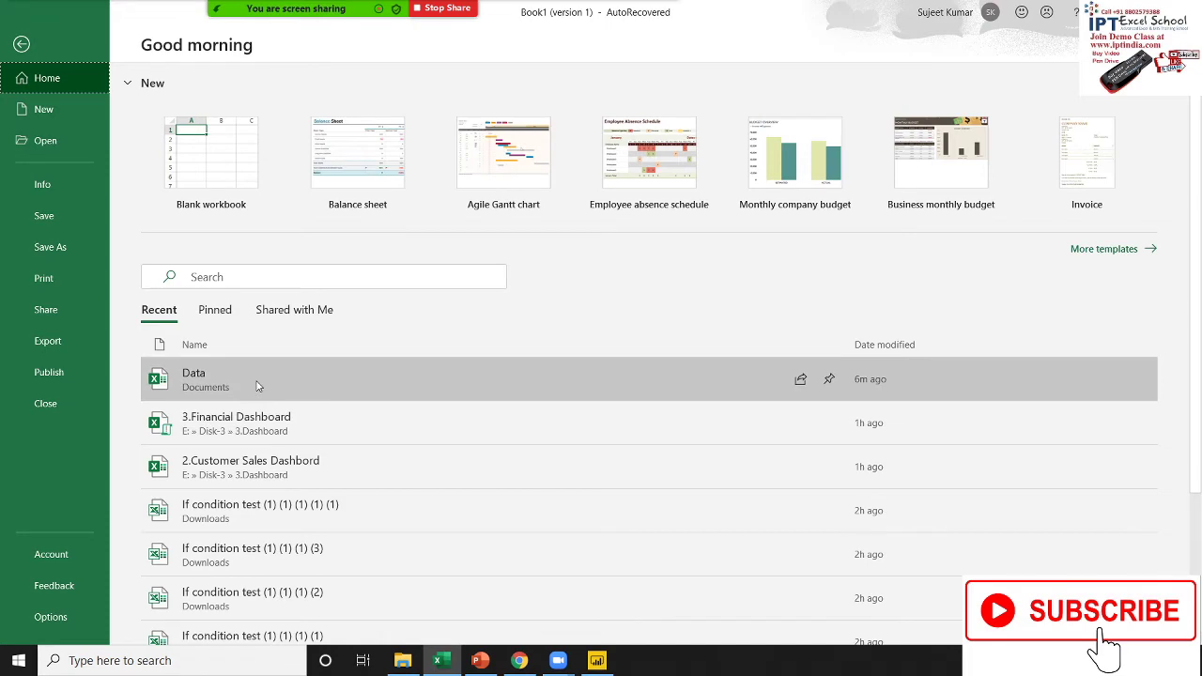
click(258, 385)
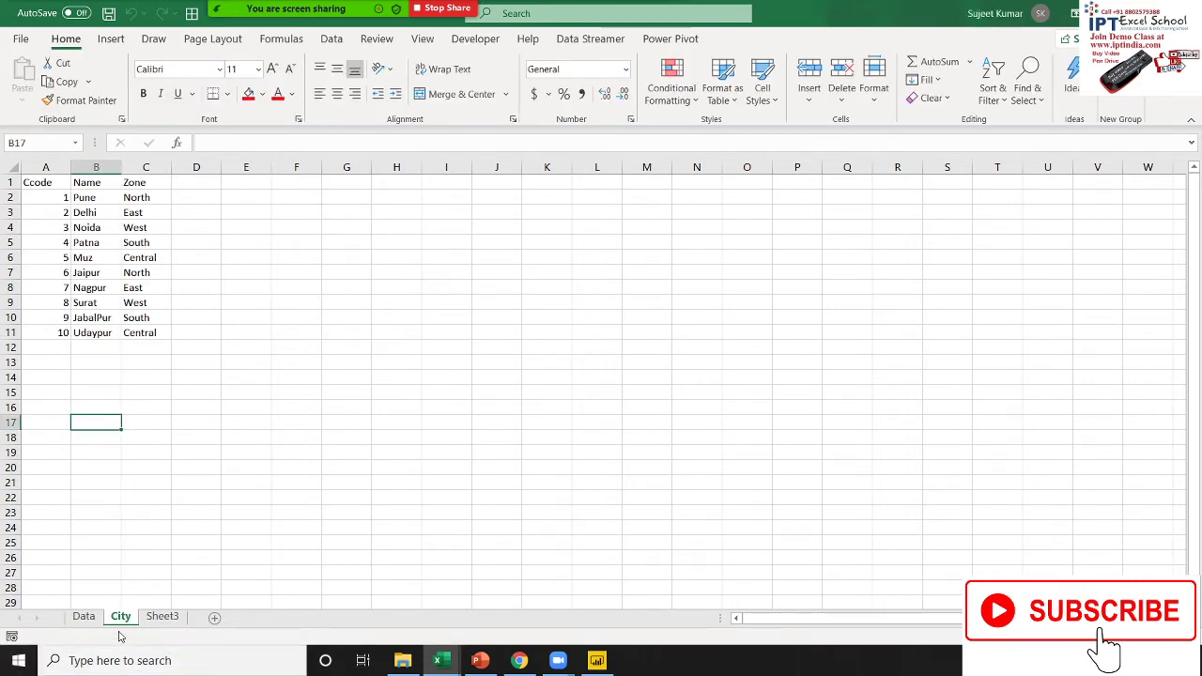
Go to the Data sheet and move to the first empty row below the records
click(84, 616)
click(134, 560)
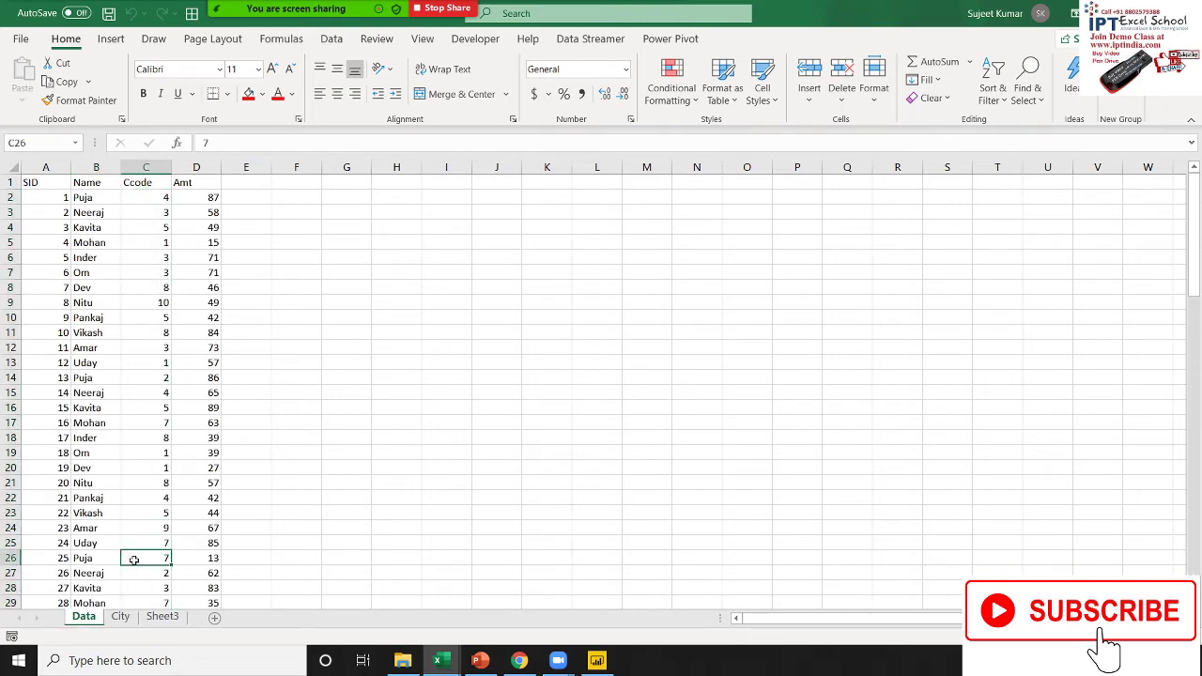
key(ctrl+Down)
key(Down)
key(Left)
key(Left)
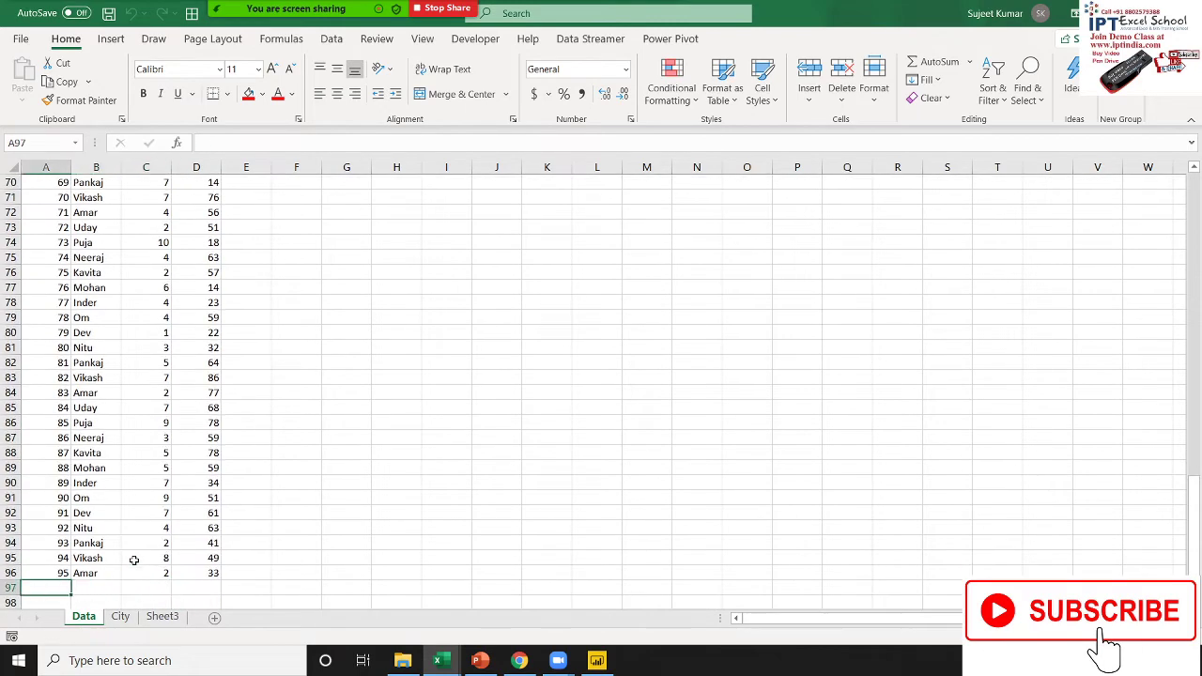
key(Right)
key(Left)
Enter a new record with SID 96, a person's name, Ccode 11 and Amt 36, then return to Power BI
text(96)
key(Tab)
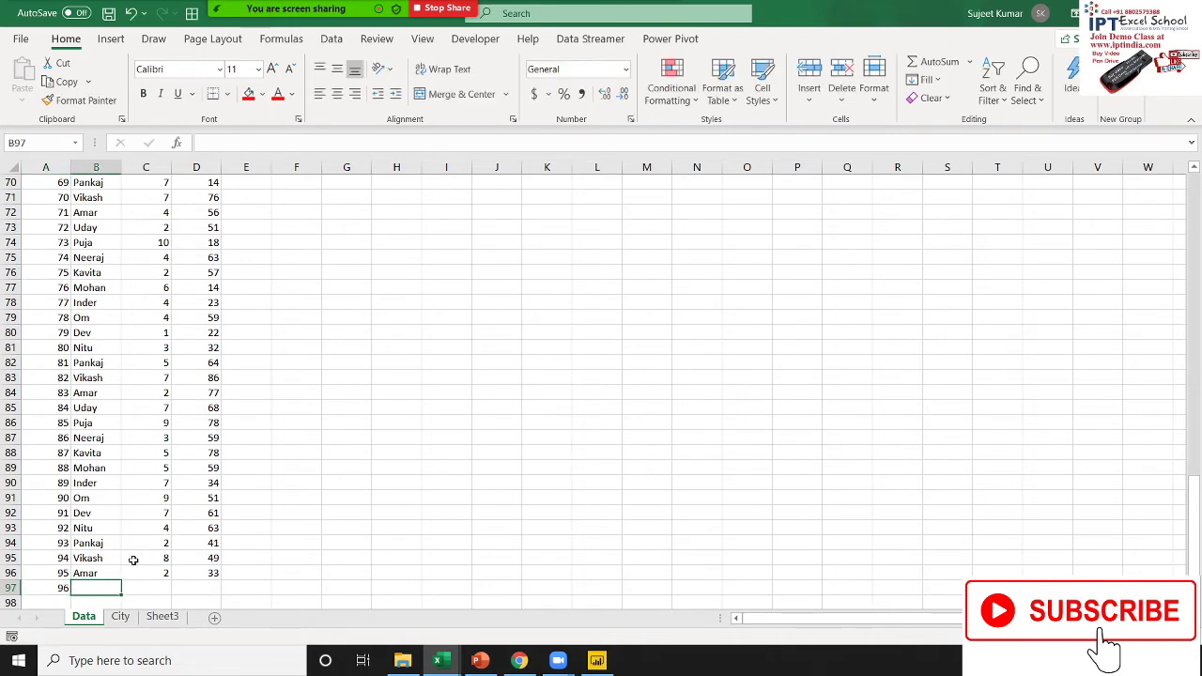
text(O)
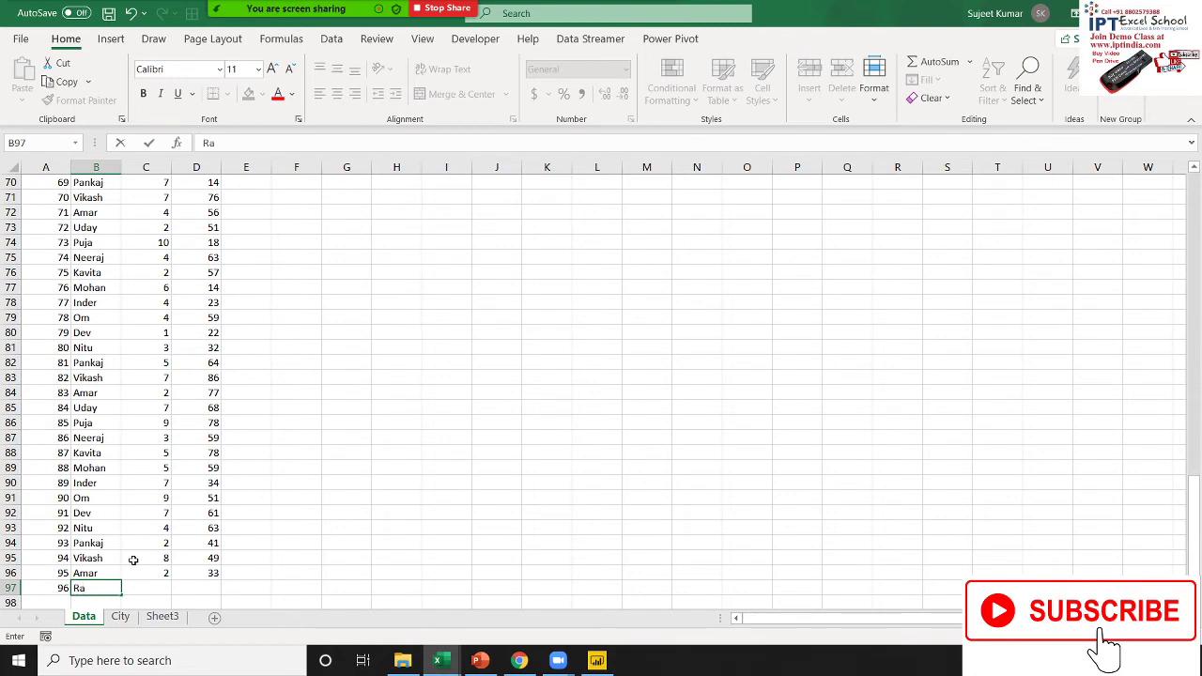
text(han S)
text(ingh)
key(Tab)
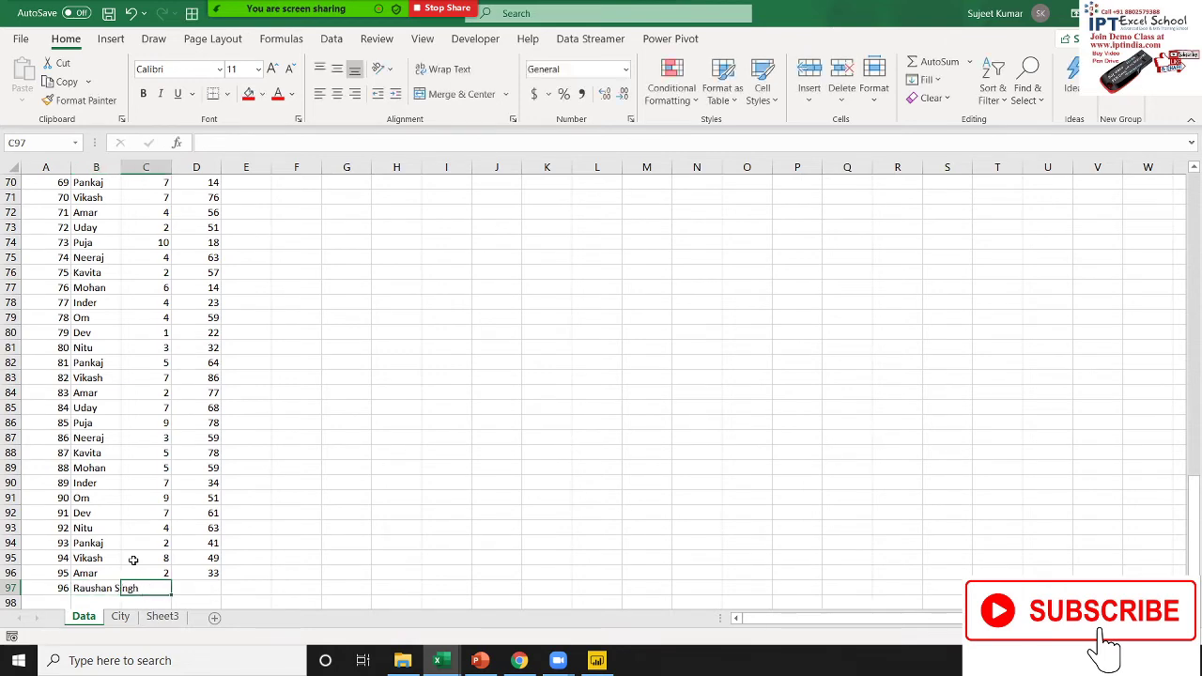
text(11)
key(Tab)
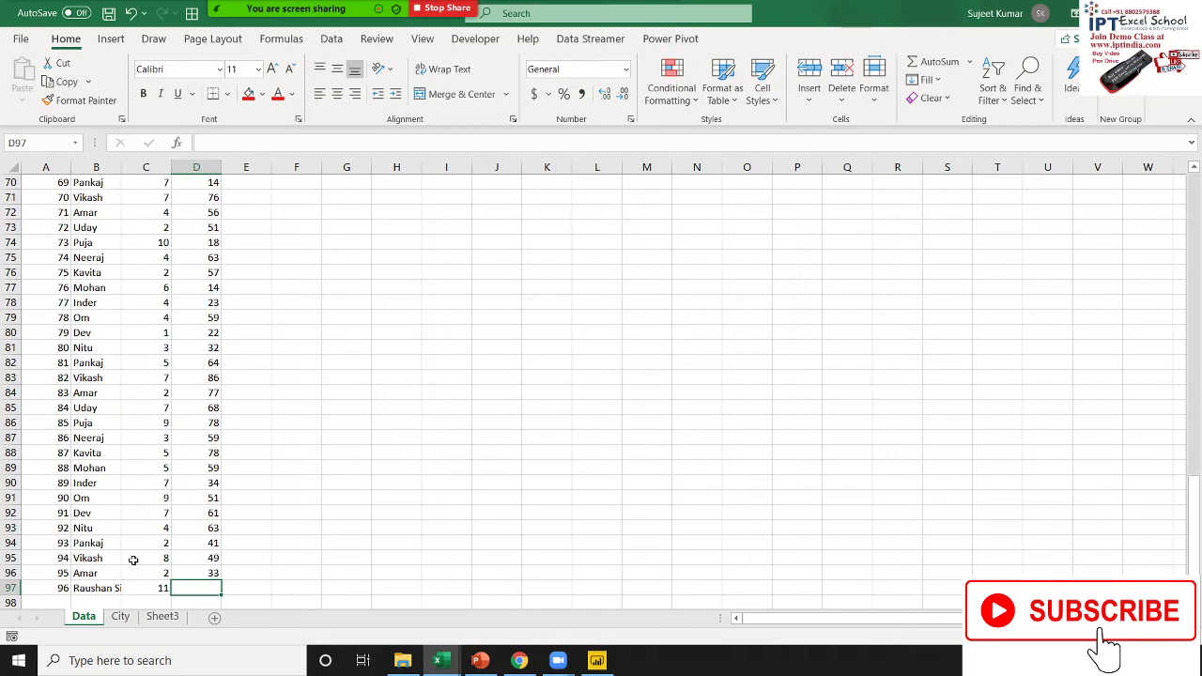
text(36)
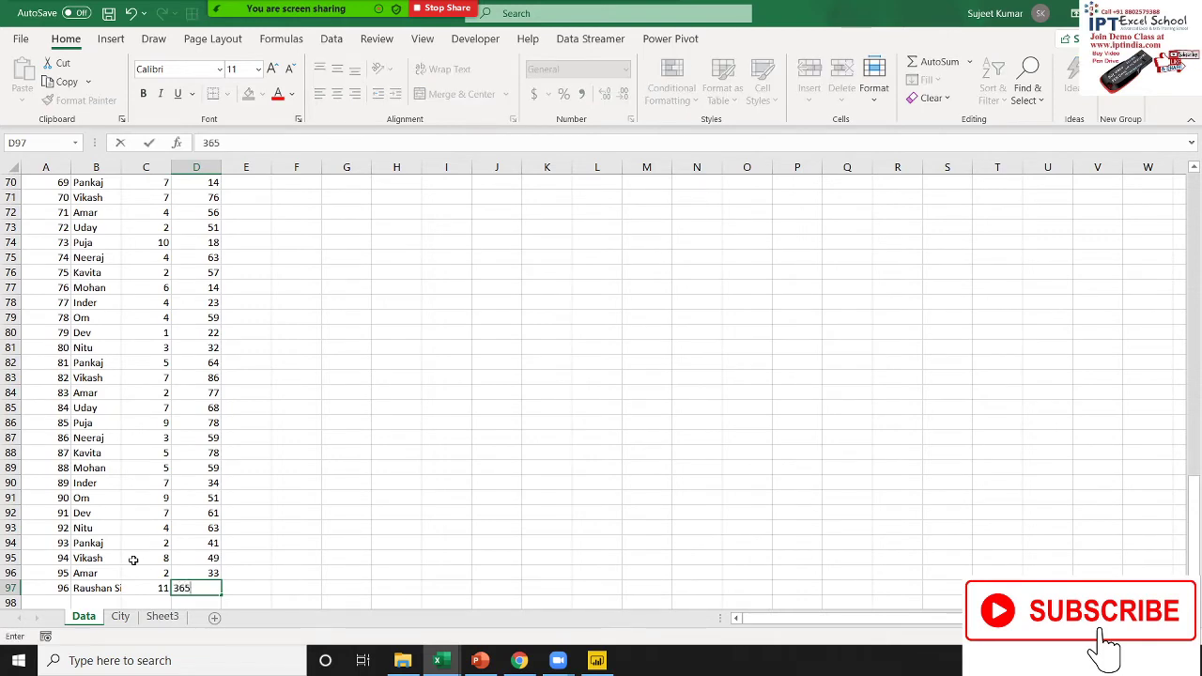
key(Return)
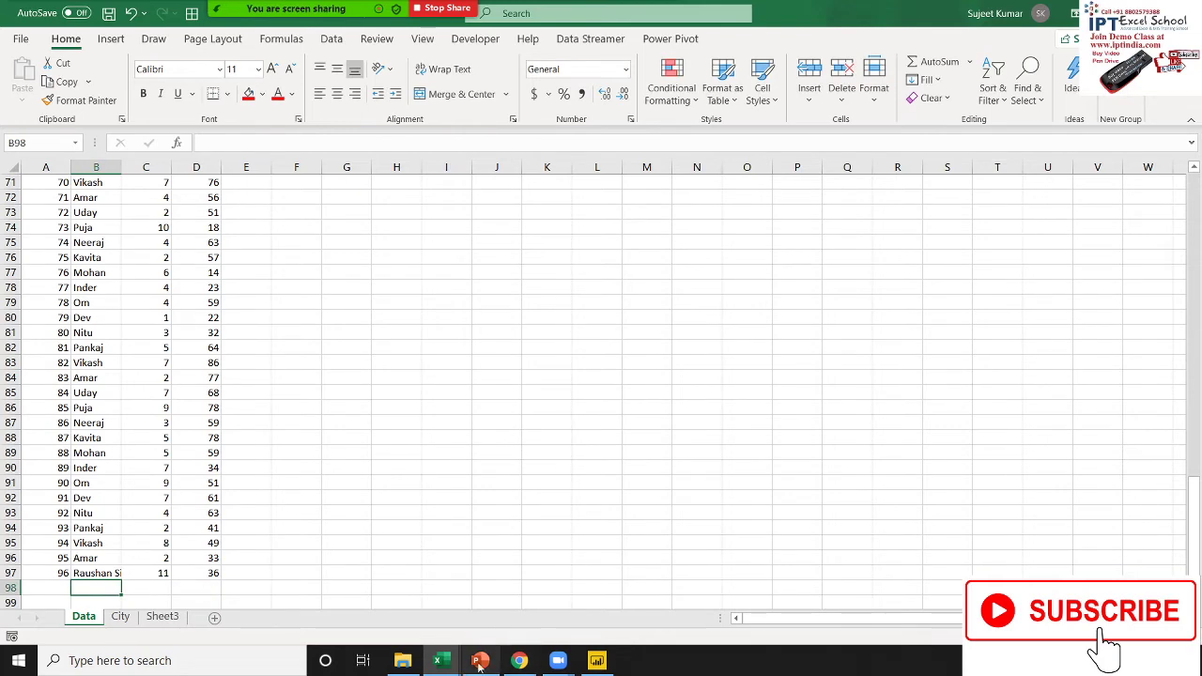
click(597, 660)
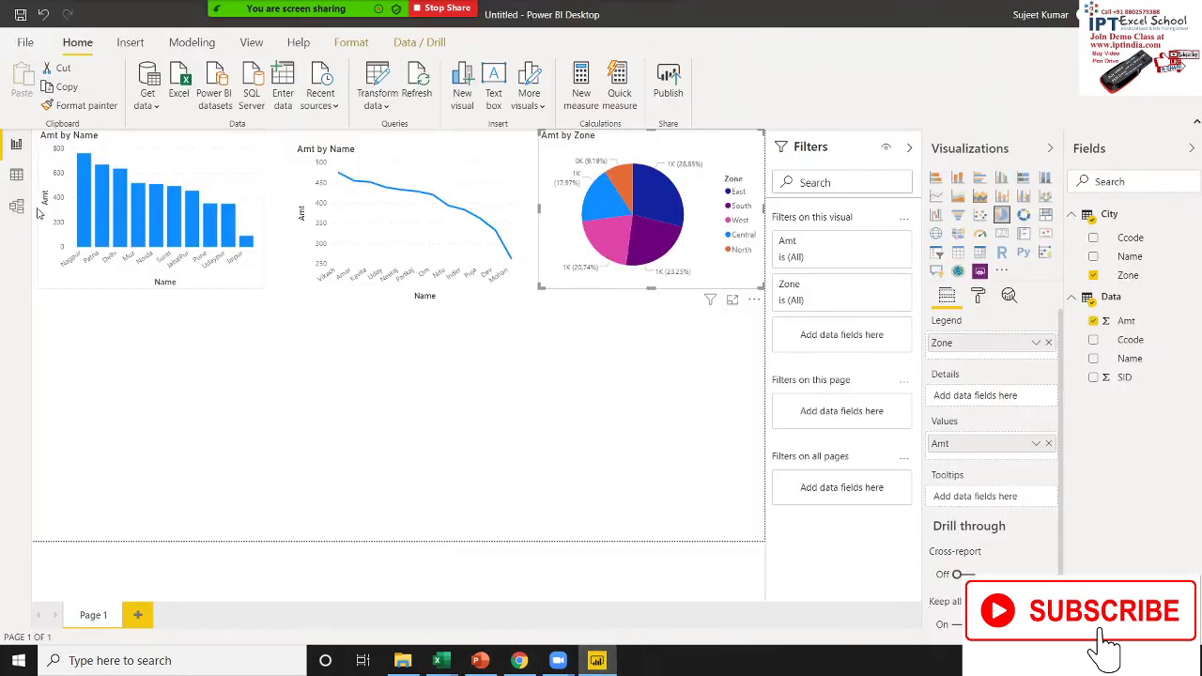
Browse the Data table's Name rows in Data view, confirming it still ends at 95 rows
click(18, 182)
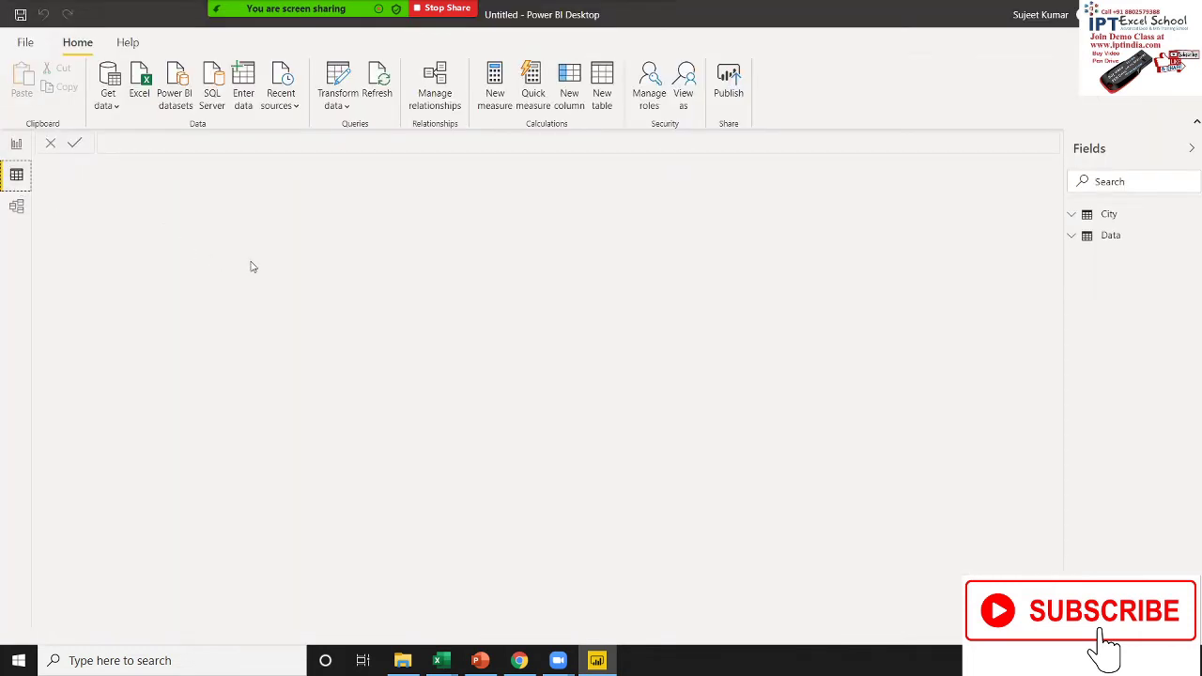
click(1071, 236)
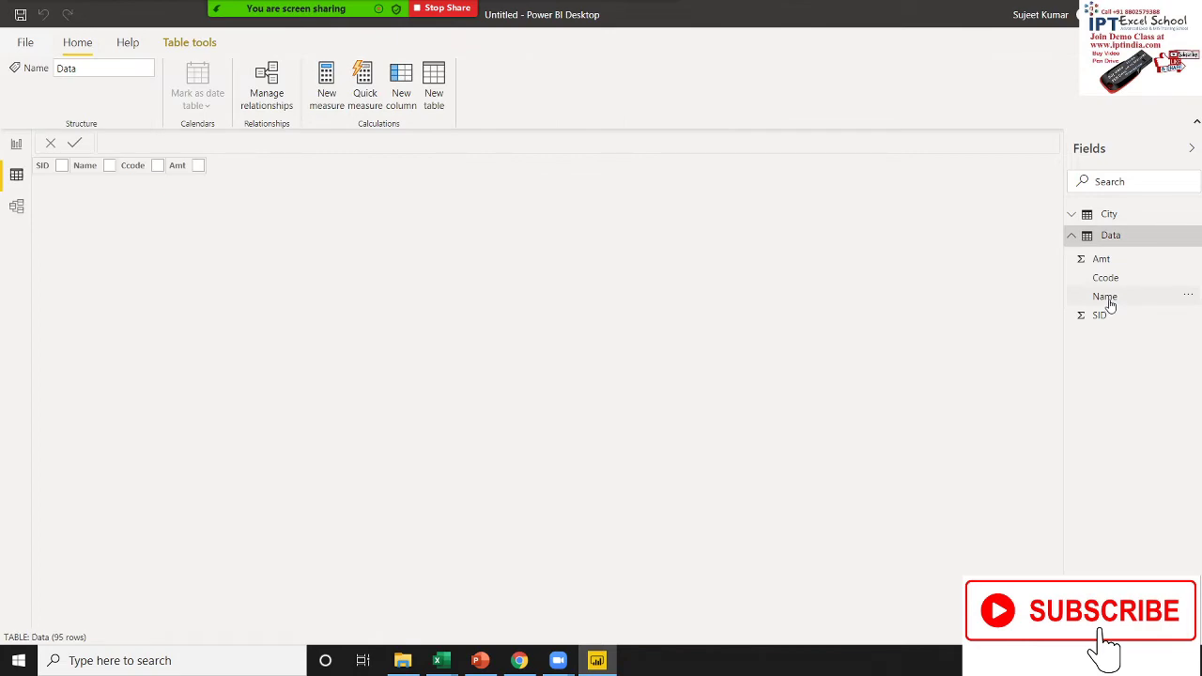
click(1106, 297)
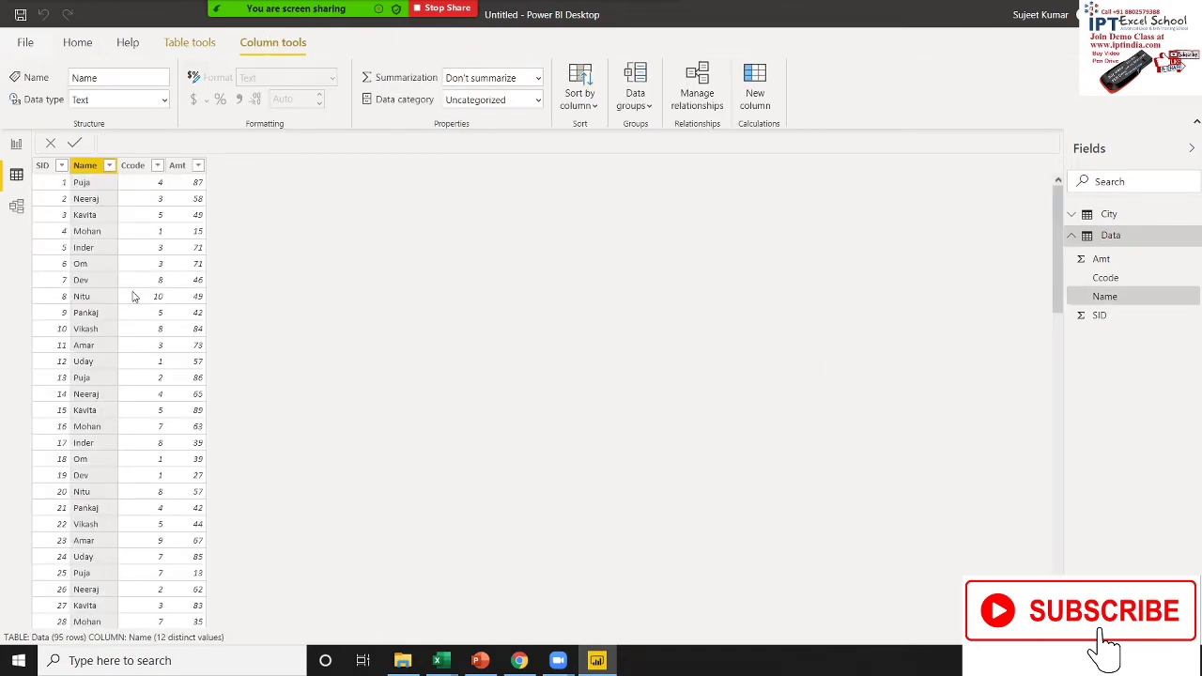
scroll(134, 297, down, 8)
scroll(133, 296, down, 15)
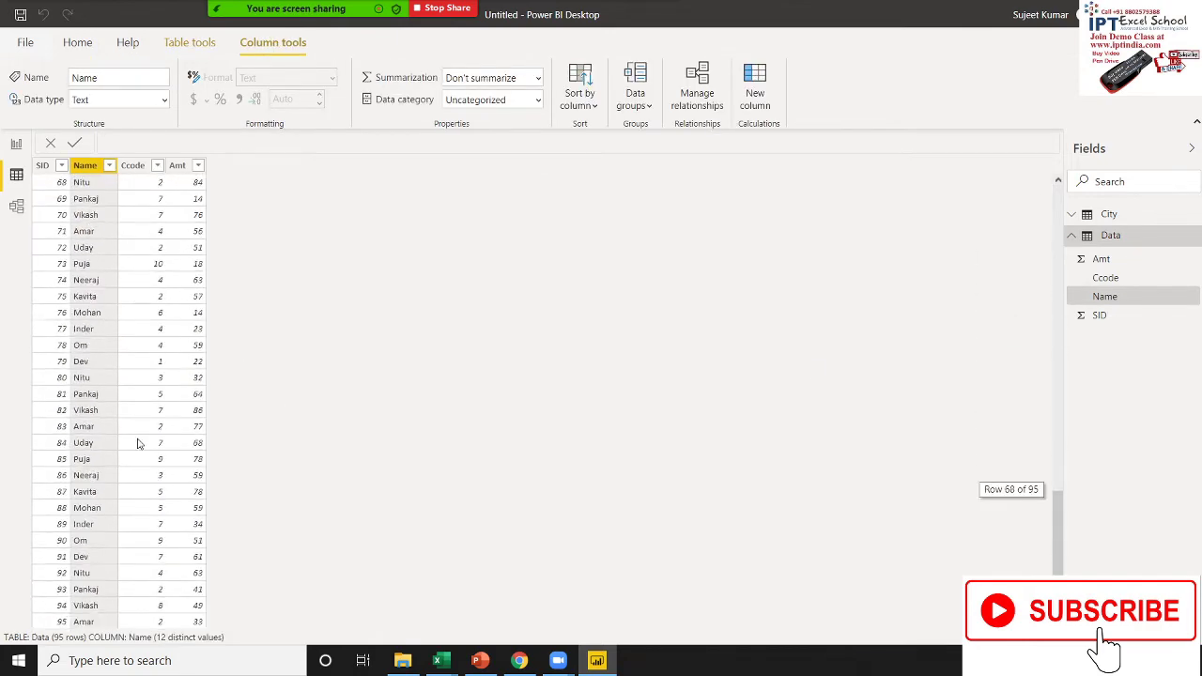
scroll(137, 349, up, 2)
scroll(137, 349, up, 14)
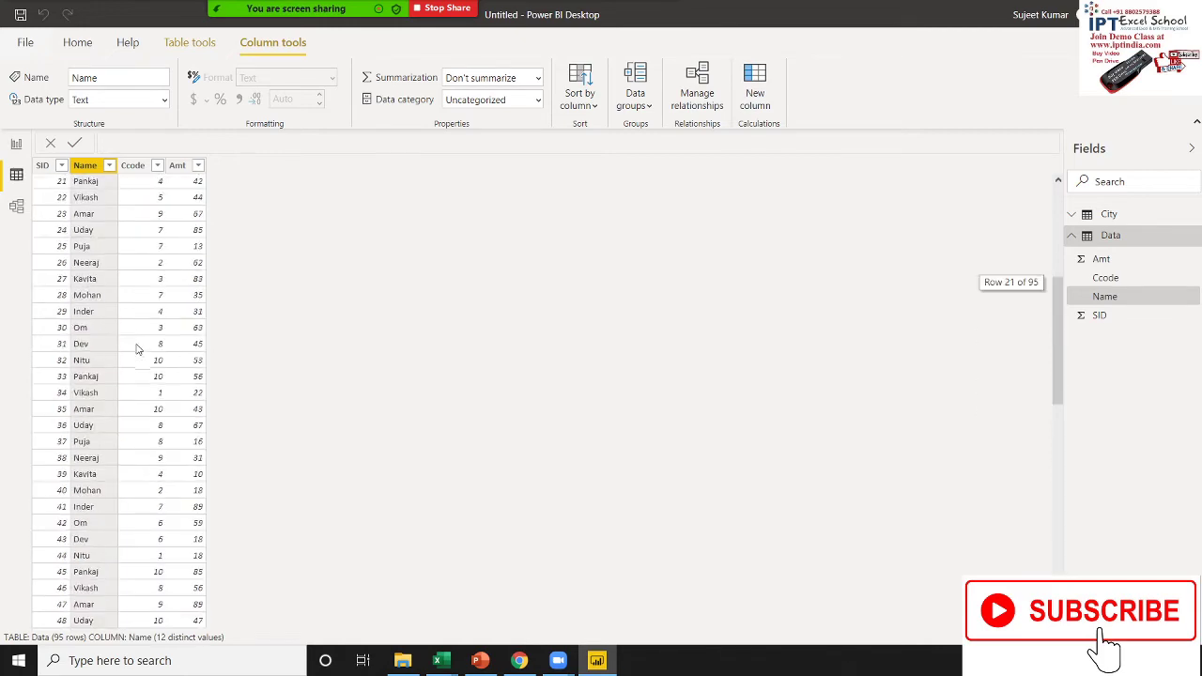
scroll(137, 349, up, 7)
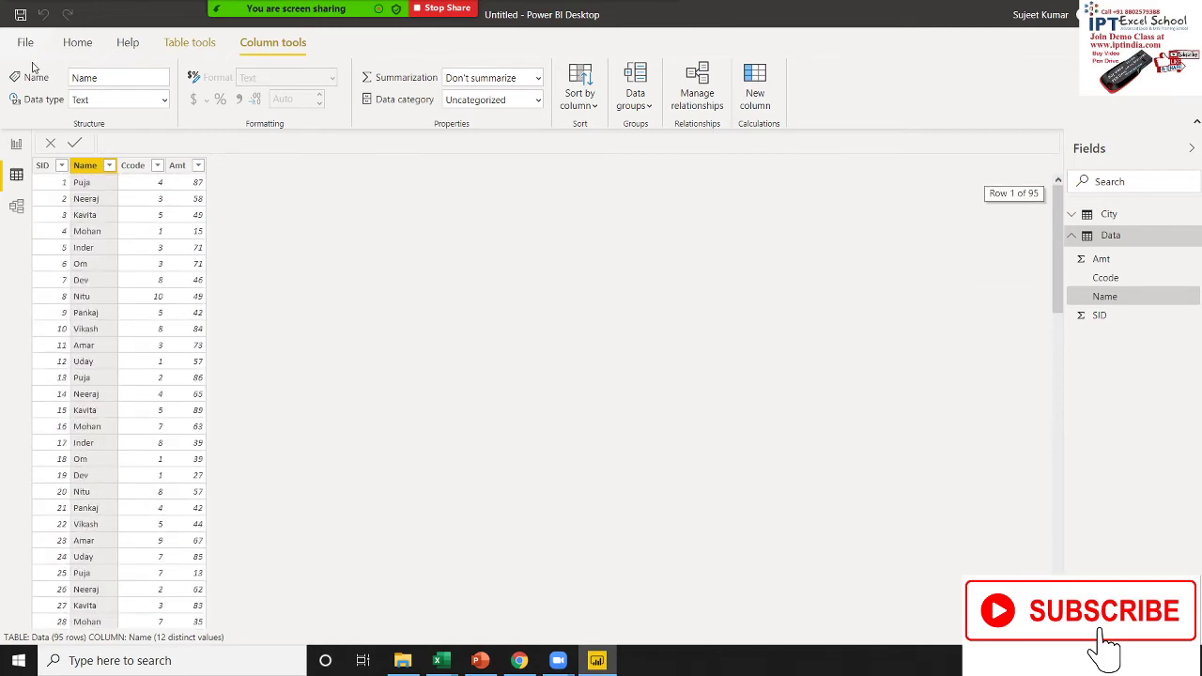
click(77, 44)
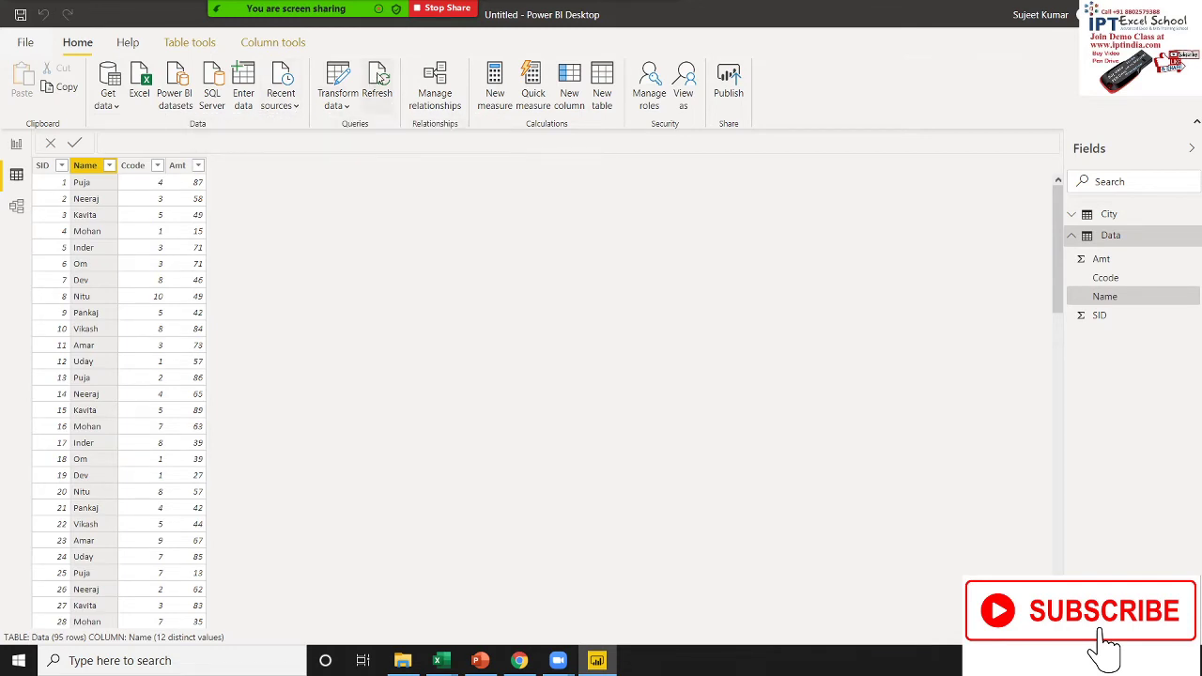
Refresh from the workbook and check the new row 96's Name, Ccode and Amt values
click(379, 76)
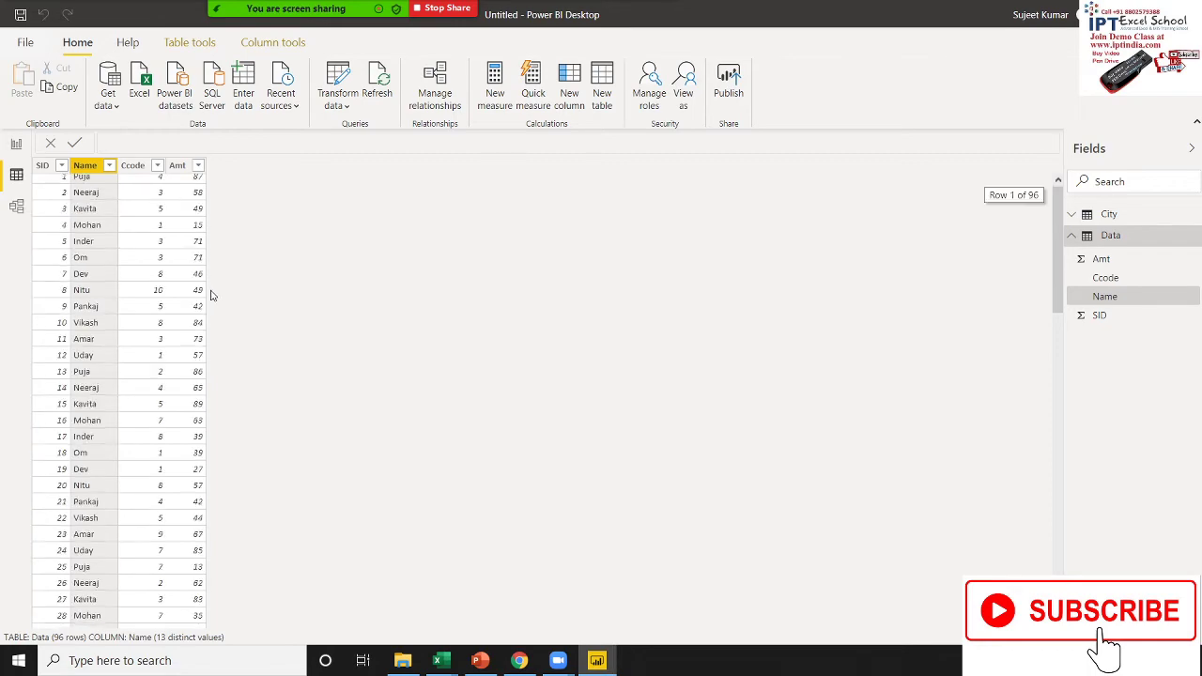
scroll(210, 297, down, 15)
scroll(210, 300, down, 5)
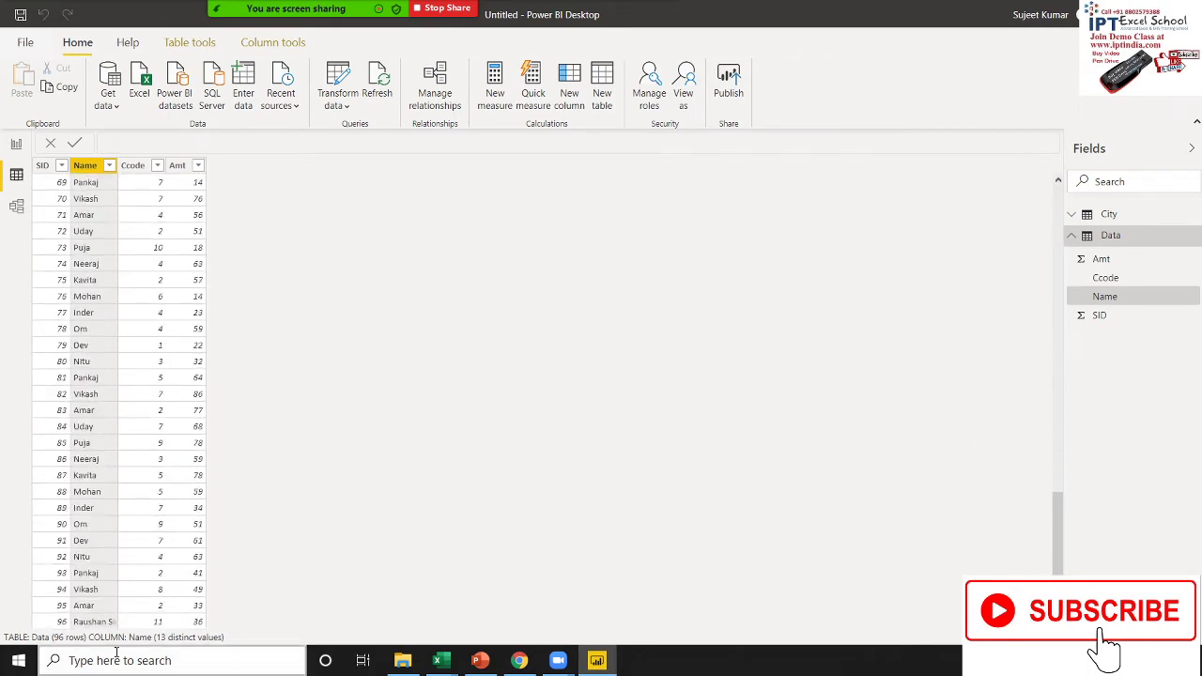
click(102, 623)
click(146, 623)
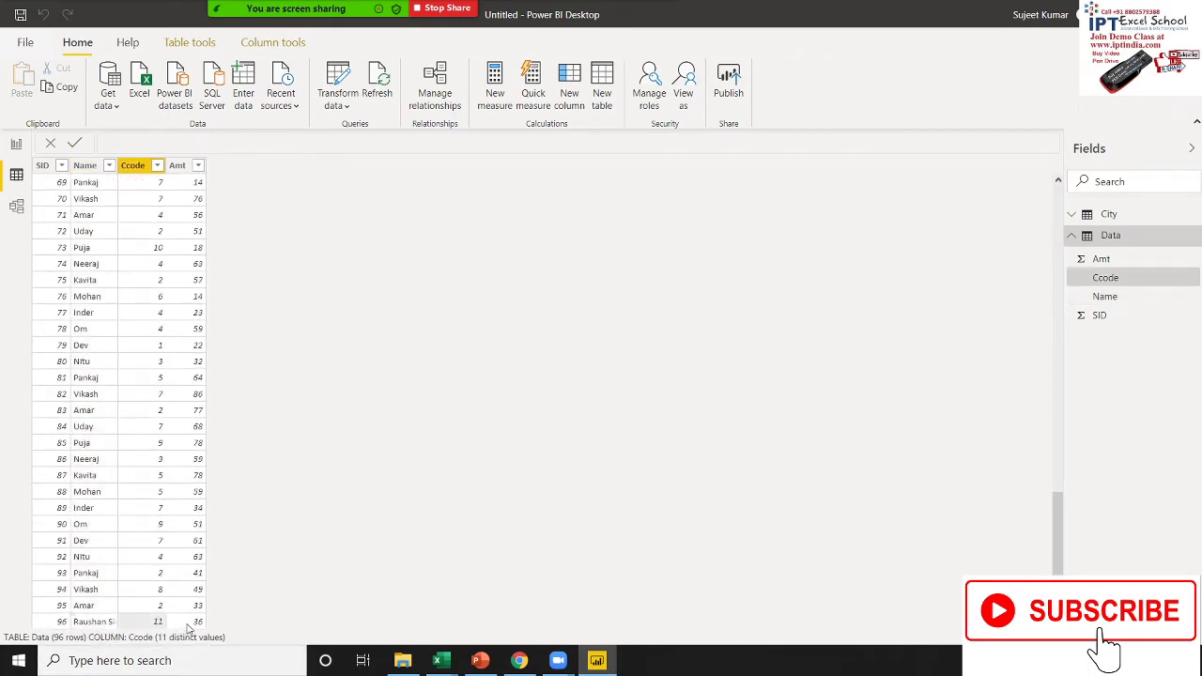
click(188, 624)
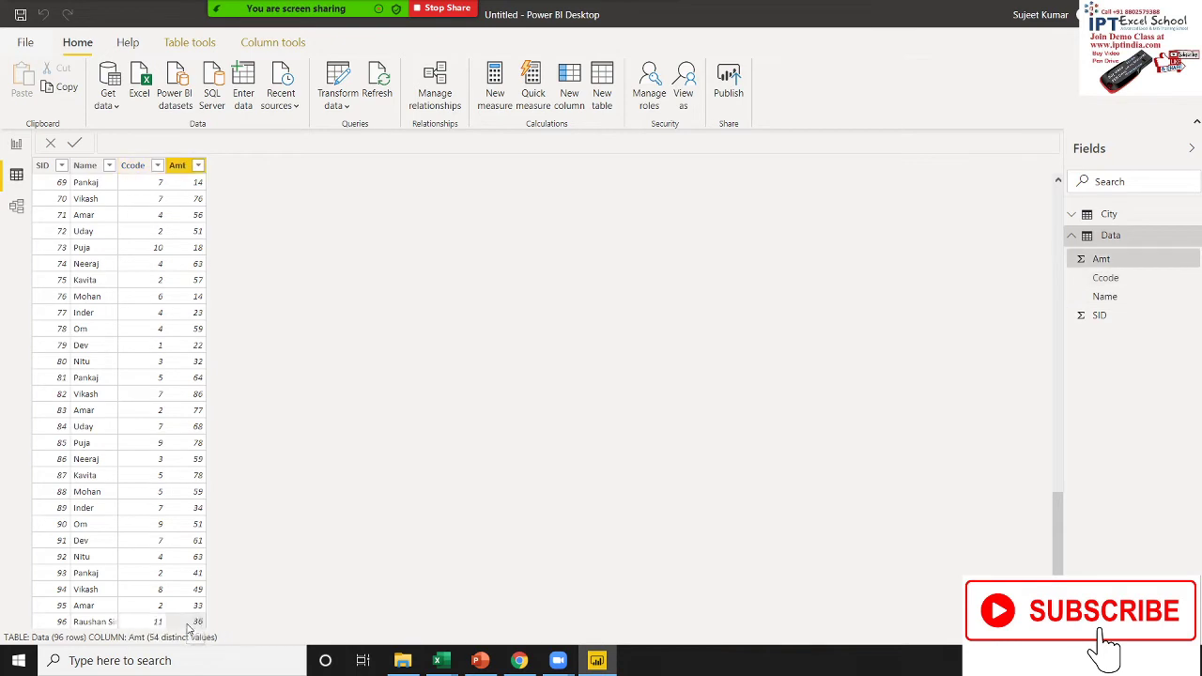
click(17, 147)
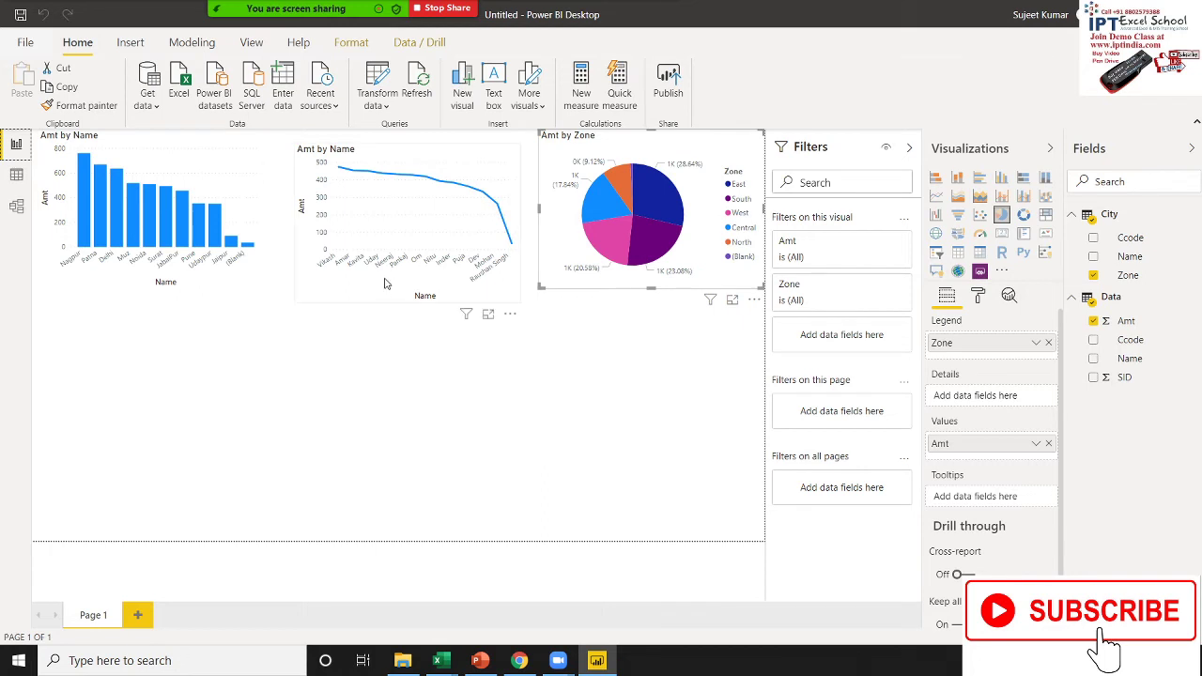
Cross-highlight with the (Blank) bar so the line chart shows only Amt 36
click(469, 285)
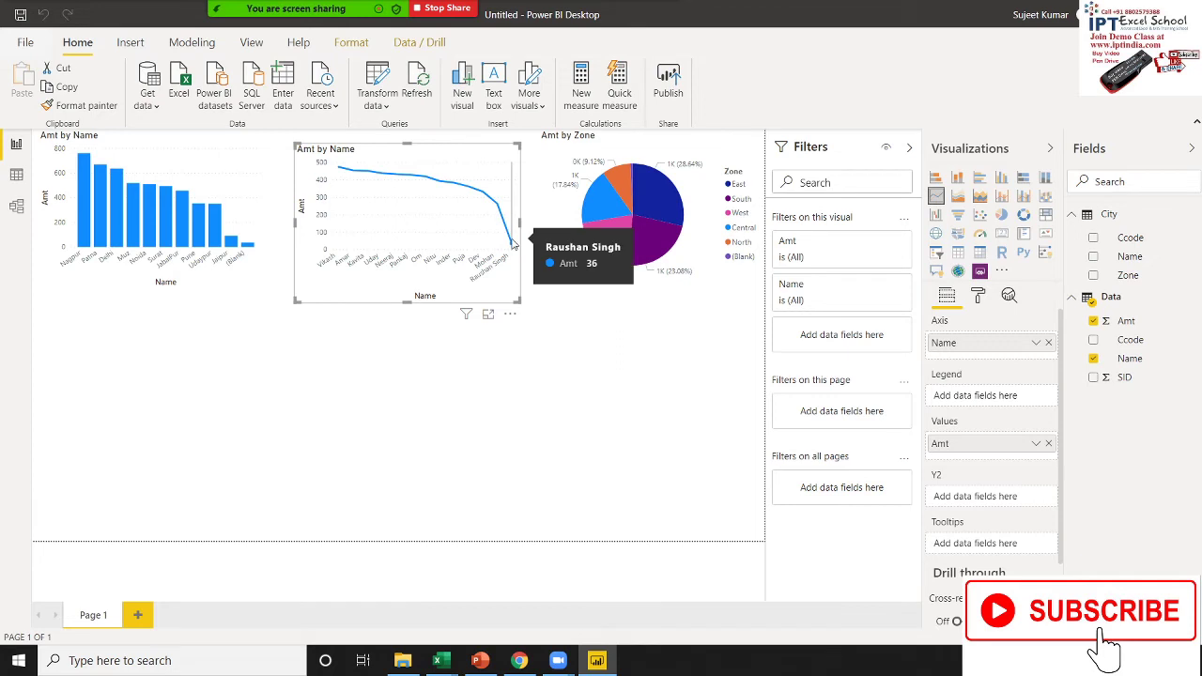
mouse_move(150, 211)
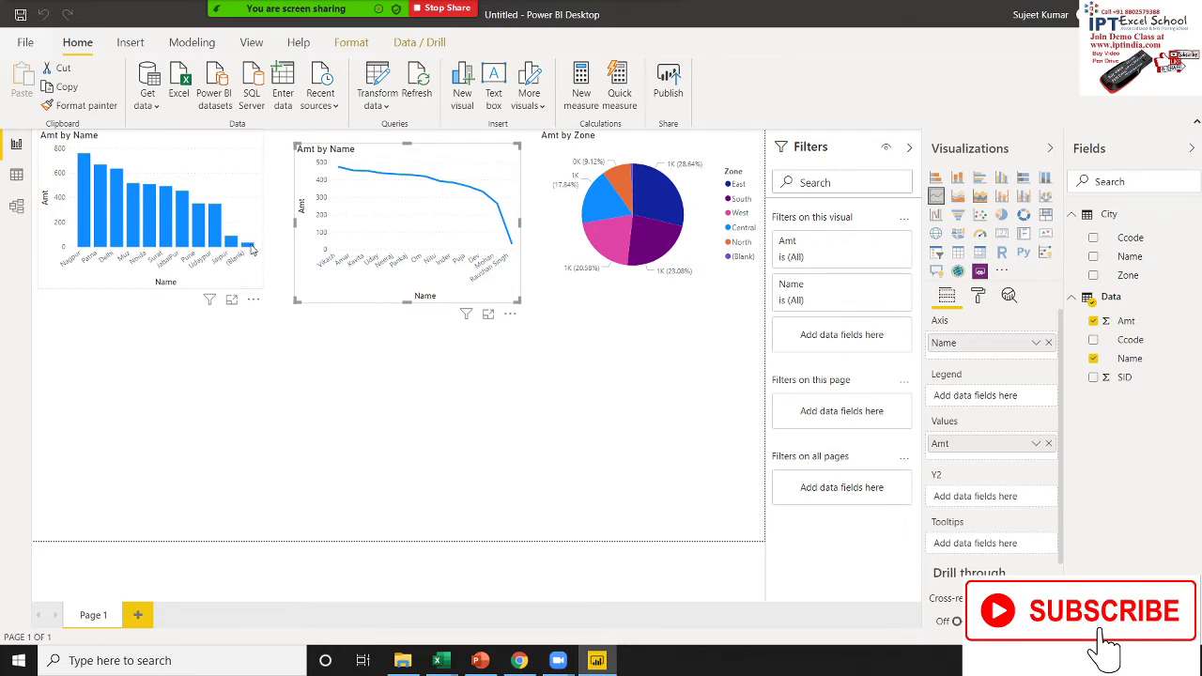
click(251, 248)
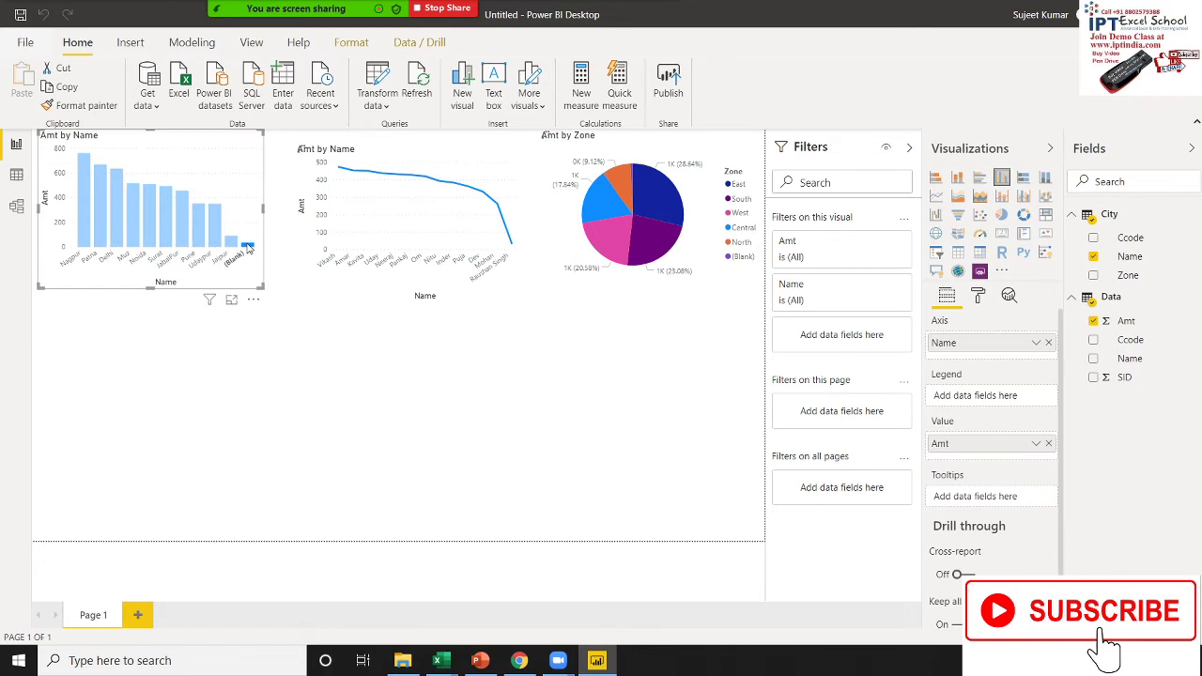
click(249, 248)
click(248, 248)
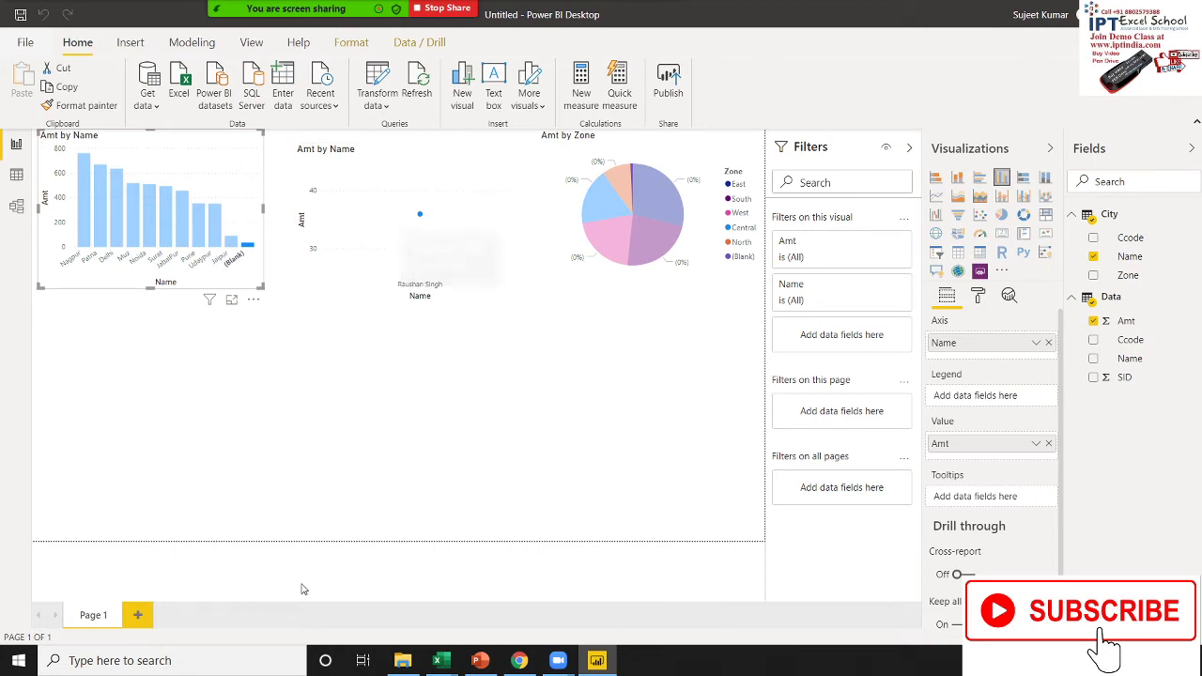
mouse_move(438, 660)
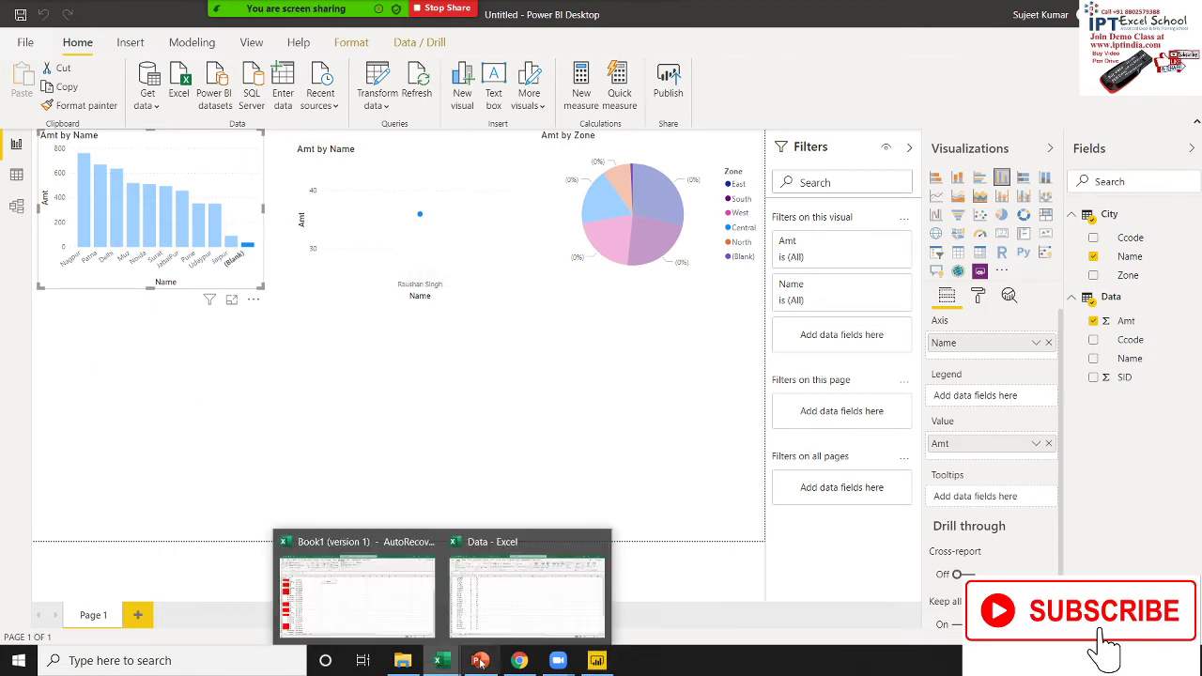
click(466, 616)
scroll(112, 525, down, 4)
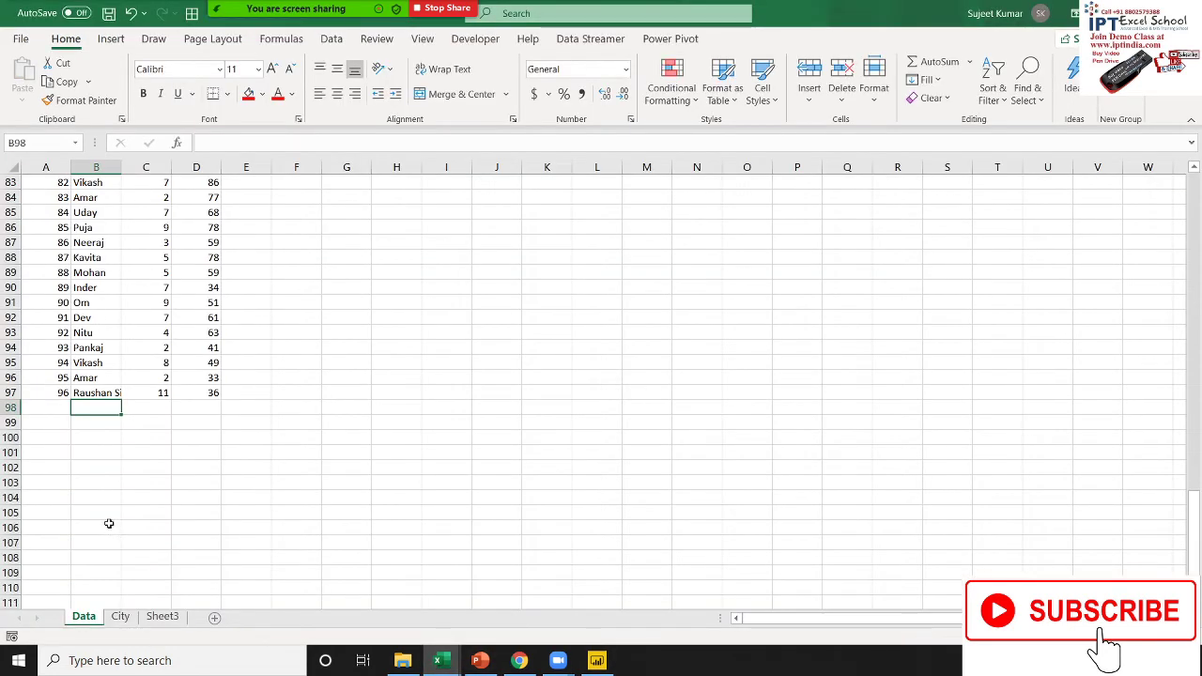
click(81, 388)
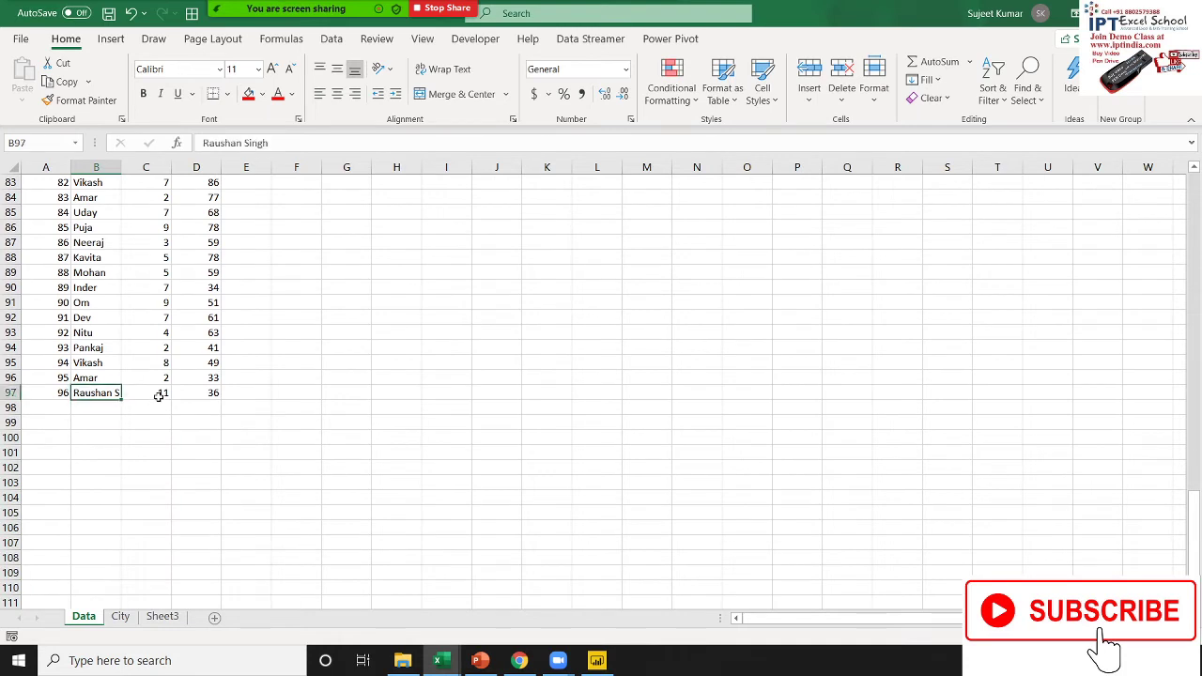
click(160, 395)
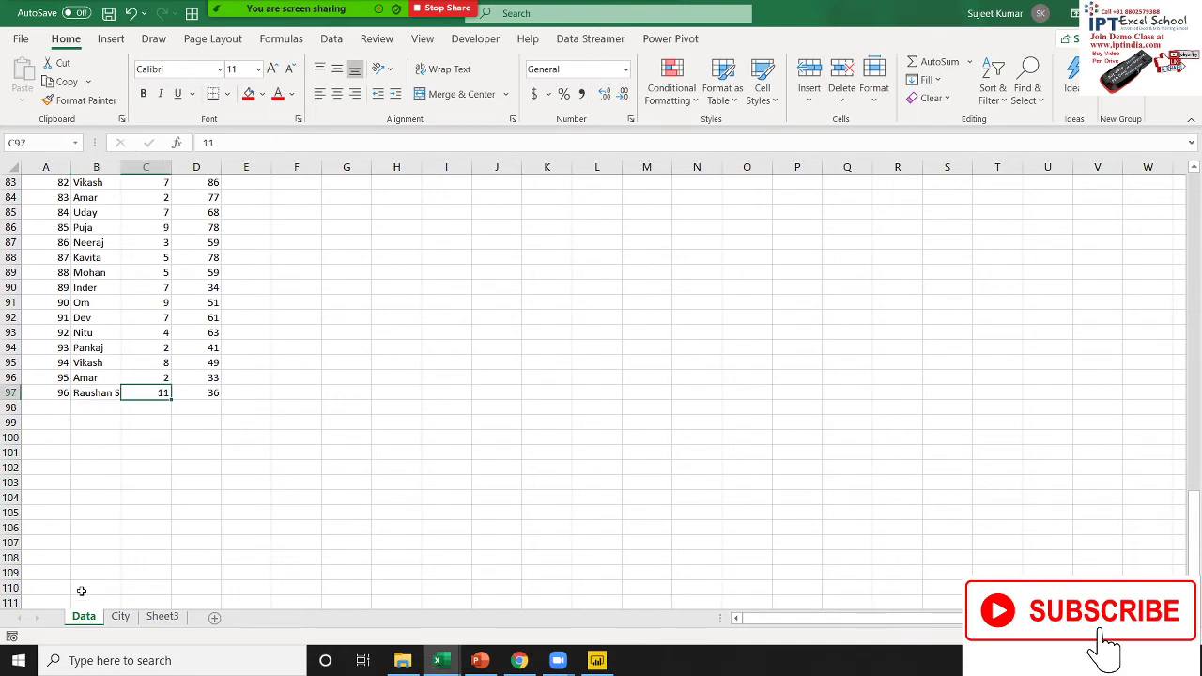
click(116, 617)
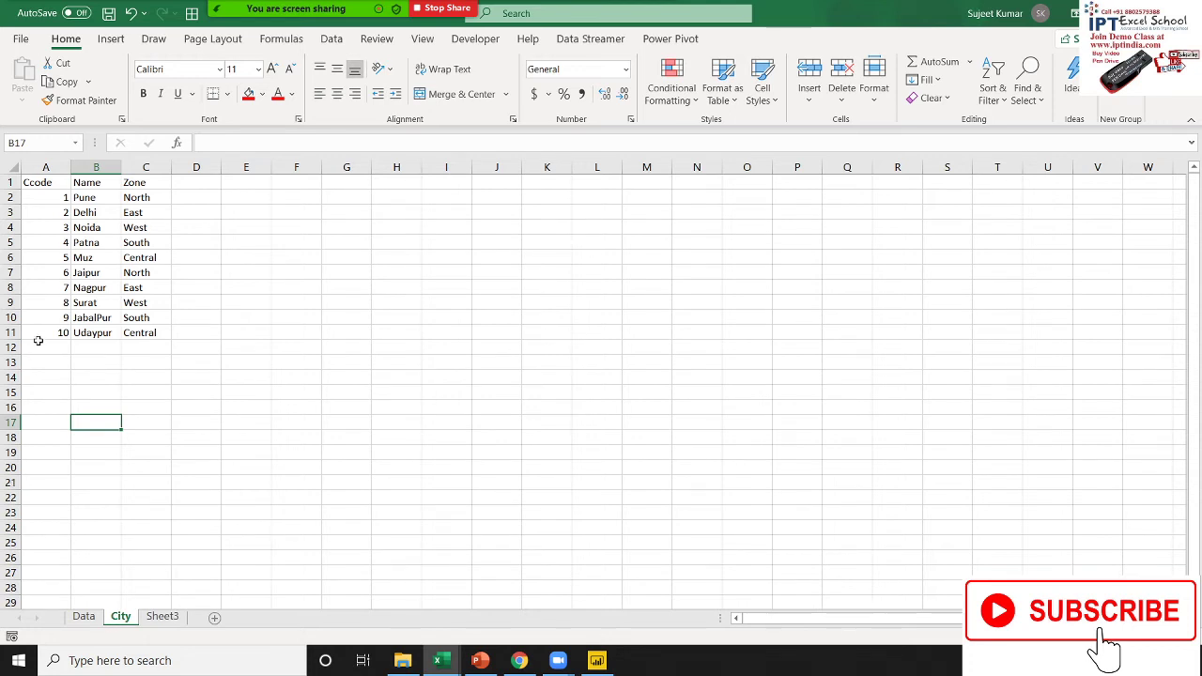
mouse_move(39, 334)
mouse_down()
mouse_move(159, 304)
mouse_move(155, 183)
mouse_up()
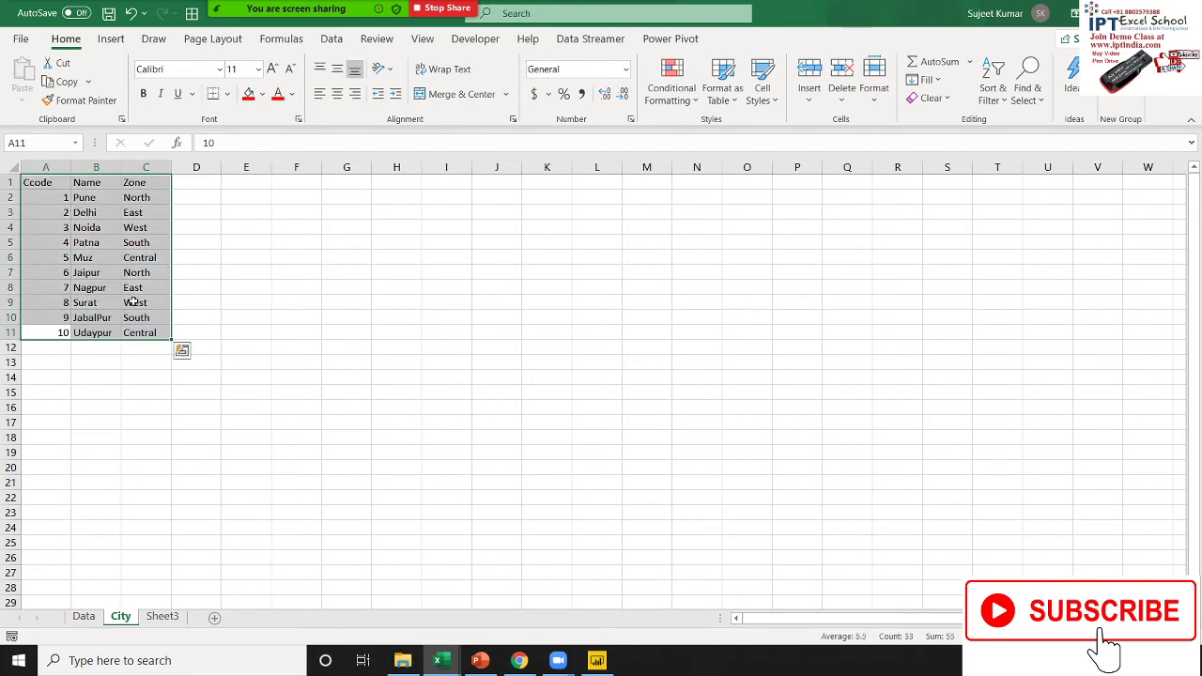
click(94, 621)
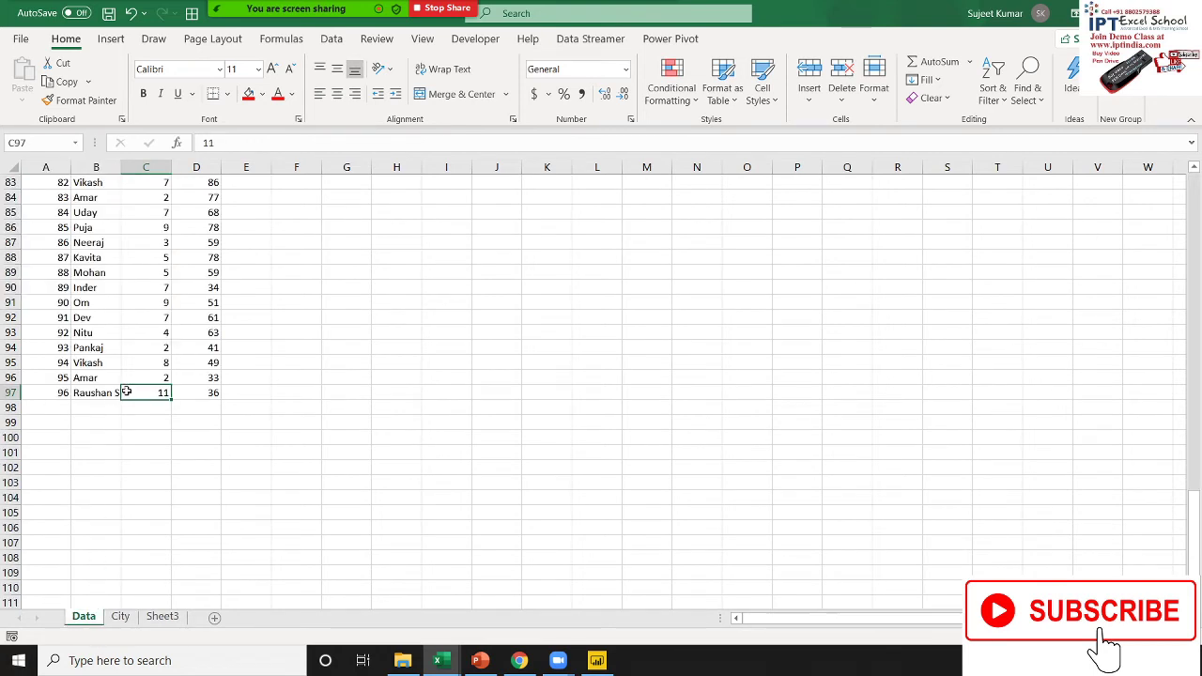
click(196, 392)
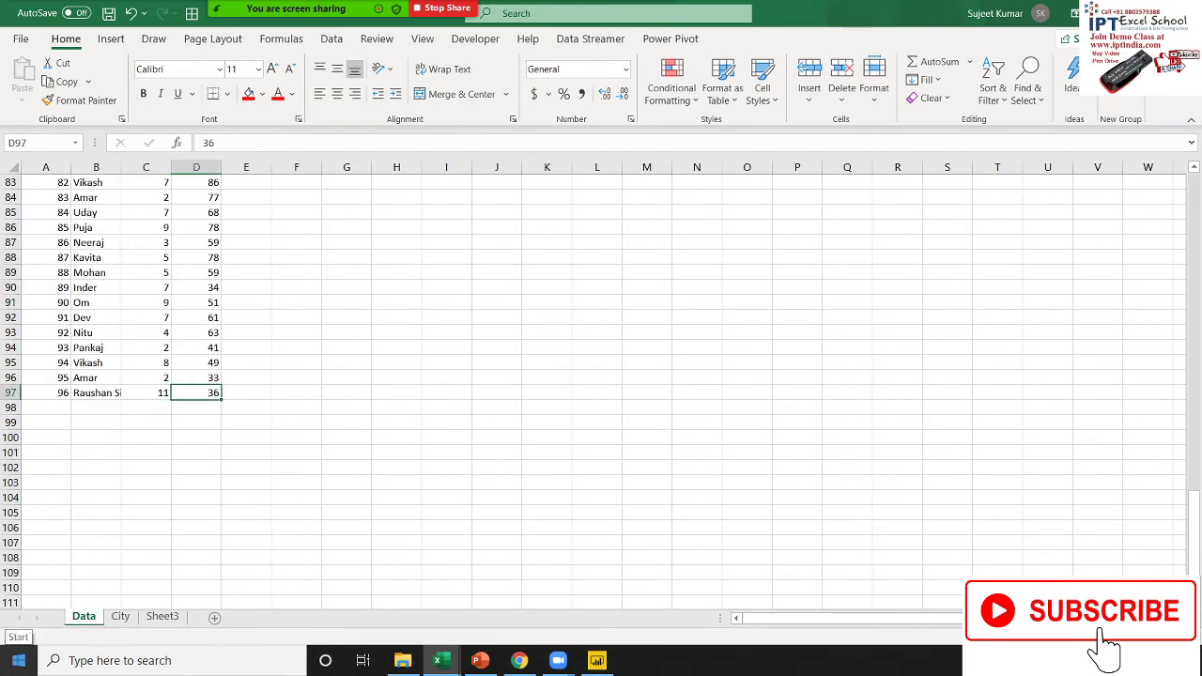
click(596, 660)
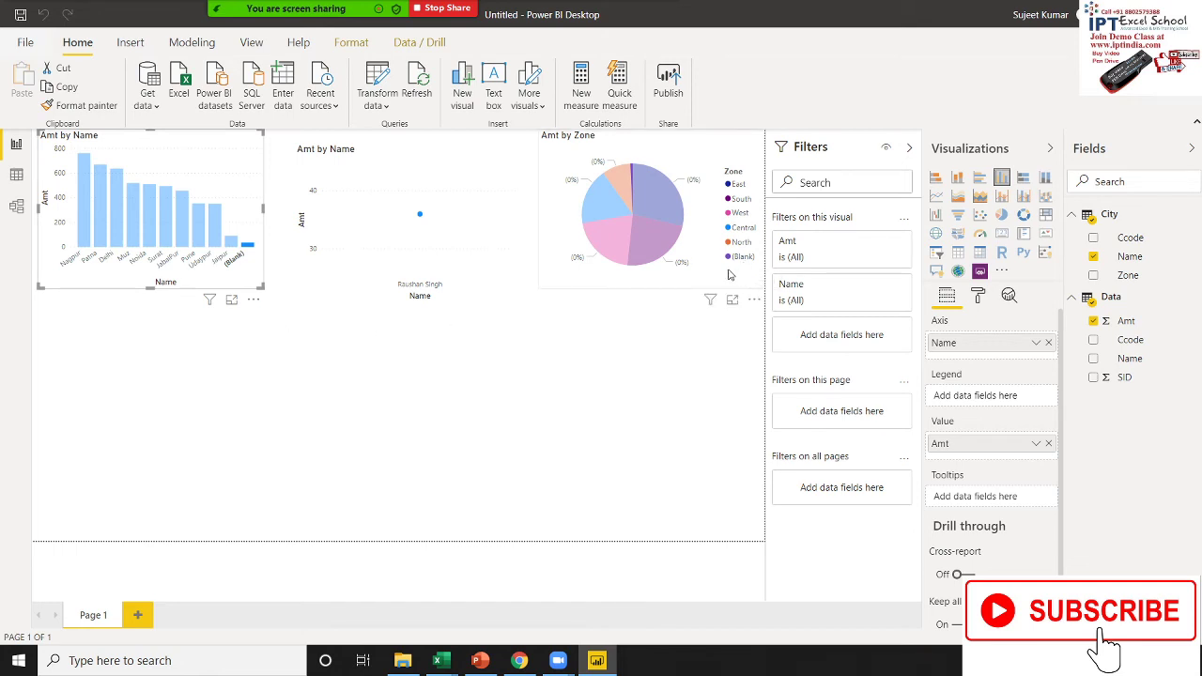
Clear the bar chart selection and bring the Data.xlsx workbook to the front
click(461, 356)
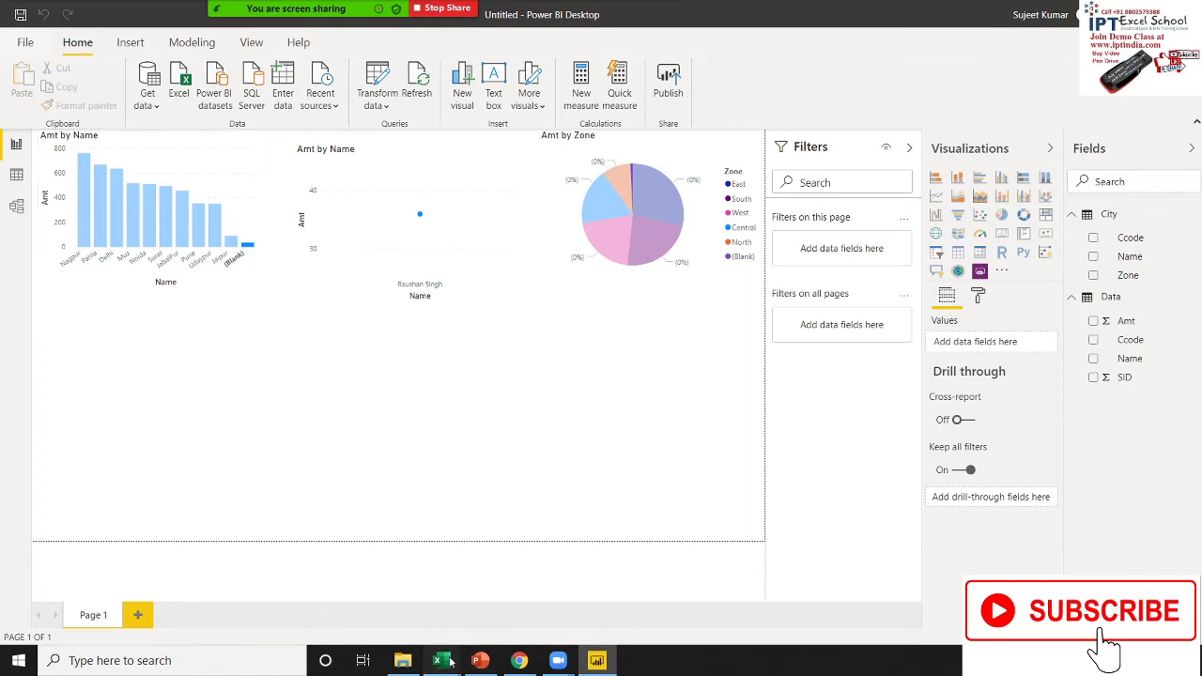
mouse_move(437, 660)
click(526, 592)
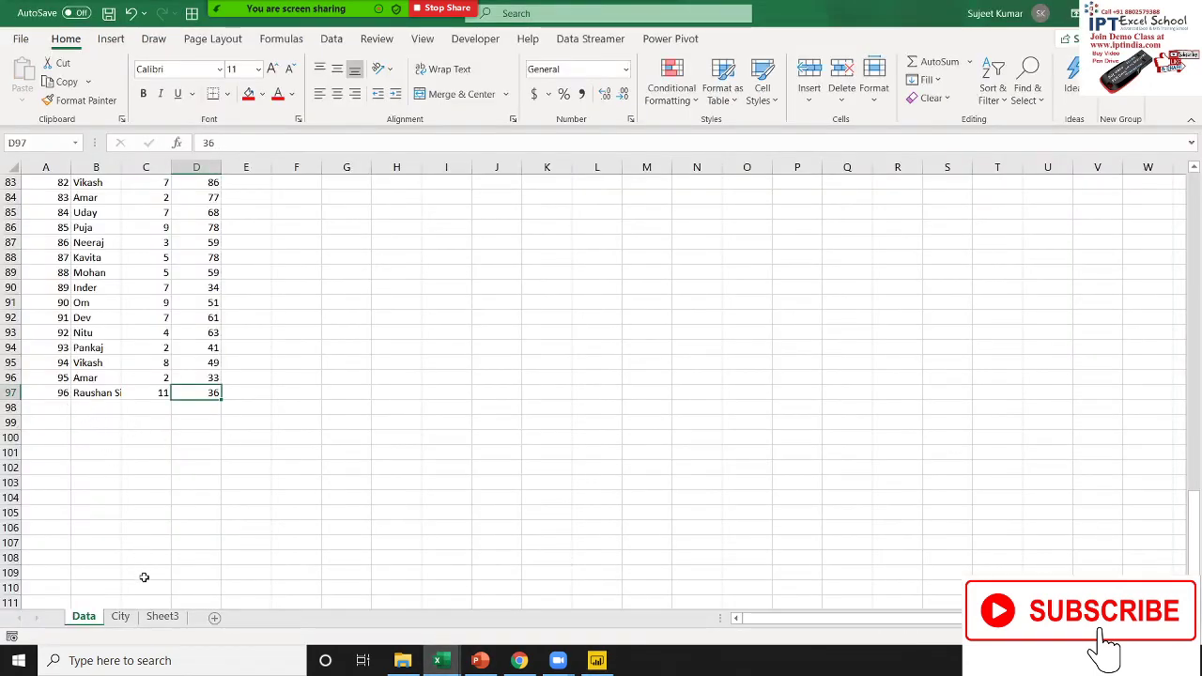
Enter code 11, Raipur, South as row 12 of the City sheet, then return to Power BI
click(120, 616)
click(47, 346)
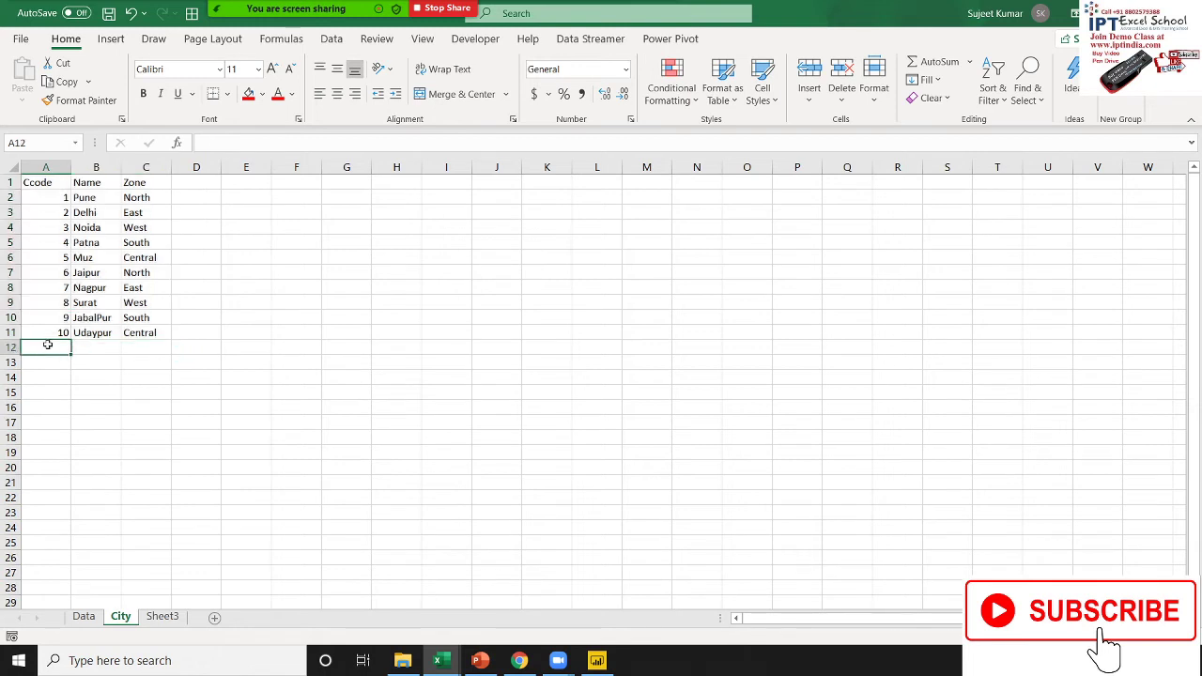
text(11)
key(Tab)
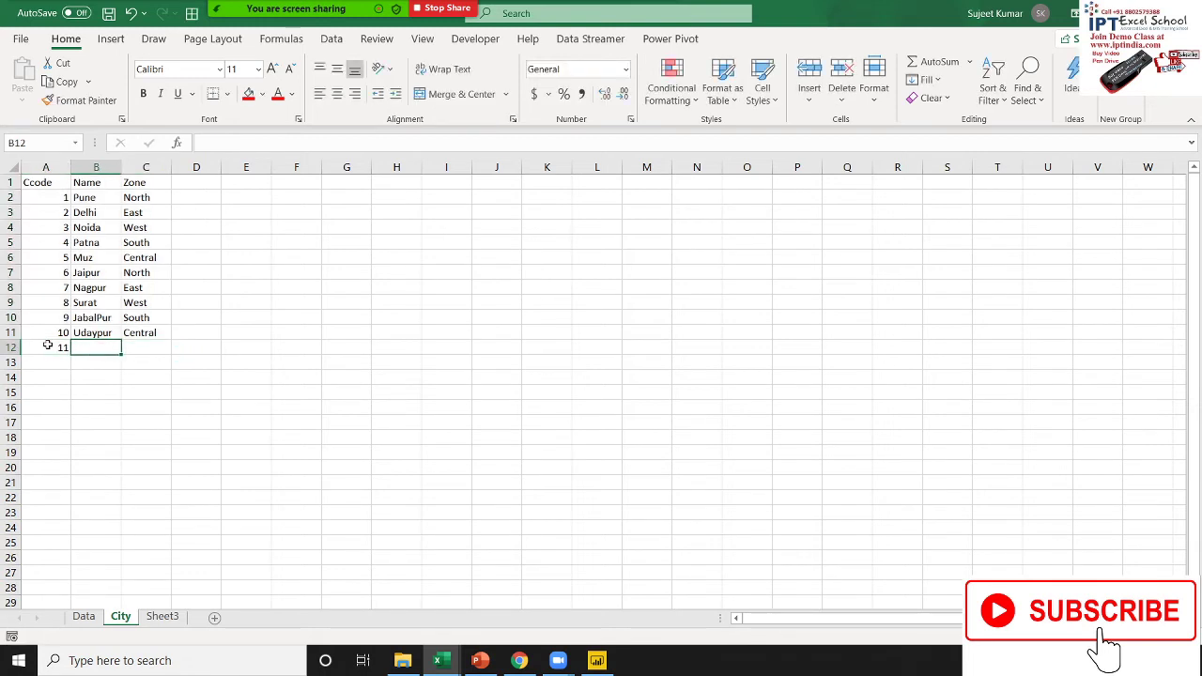
text(P)
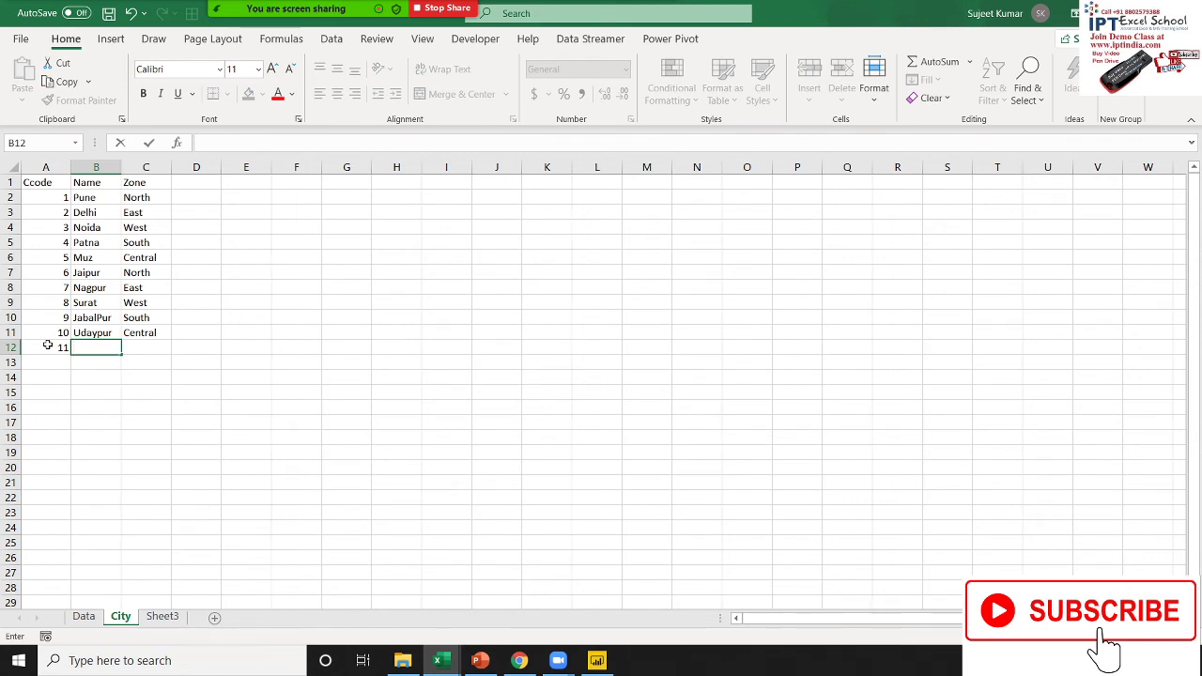
text(Ra)
text(ipur)
key(Tab)
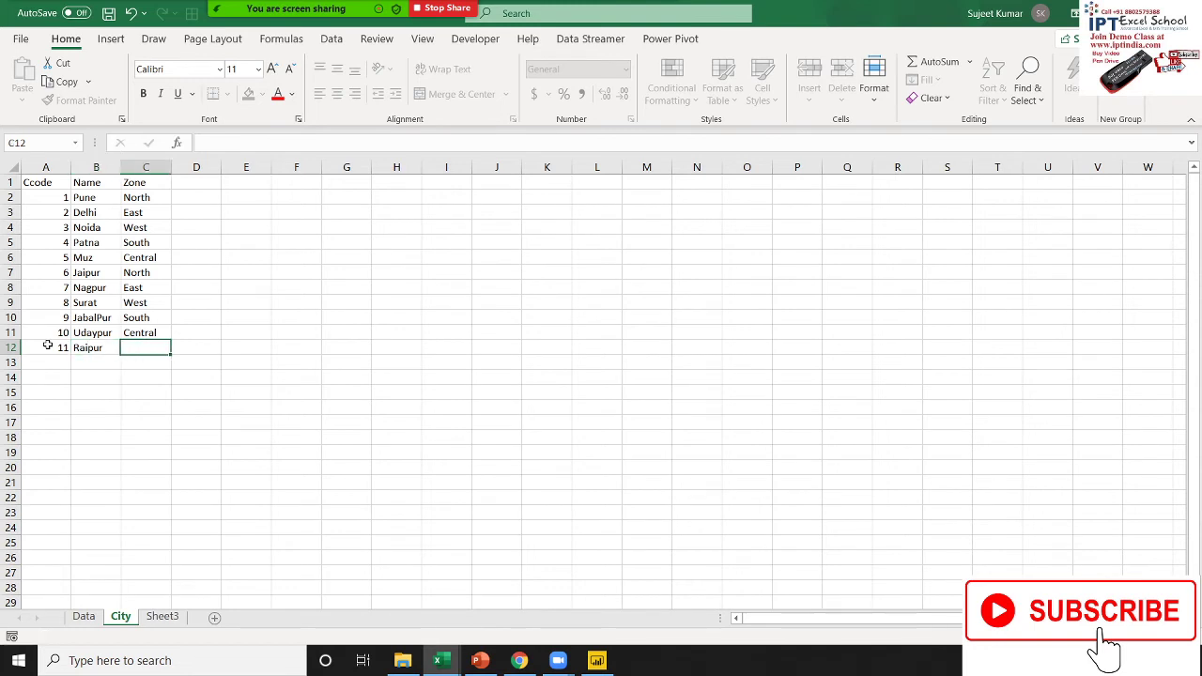
text(So)
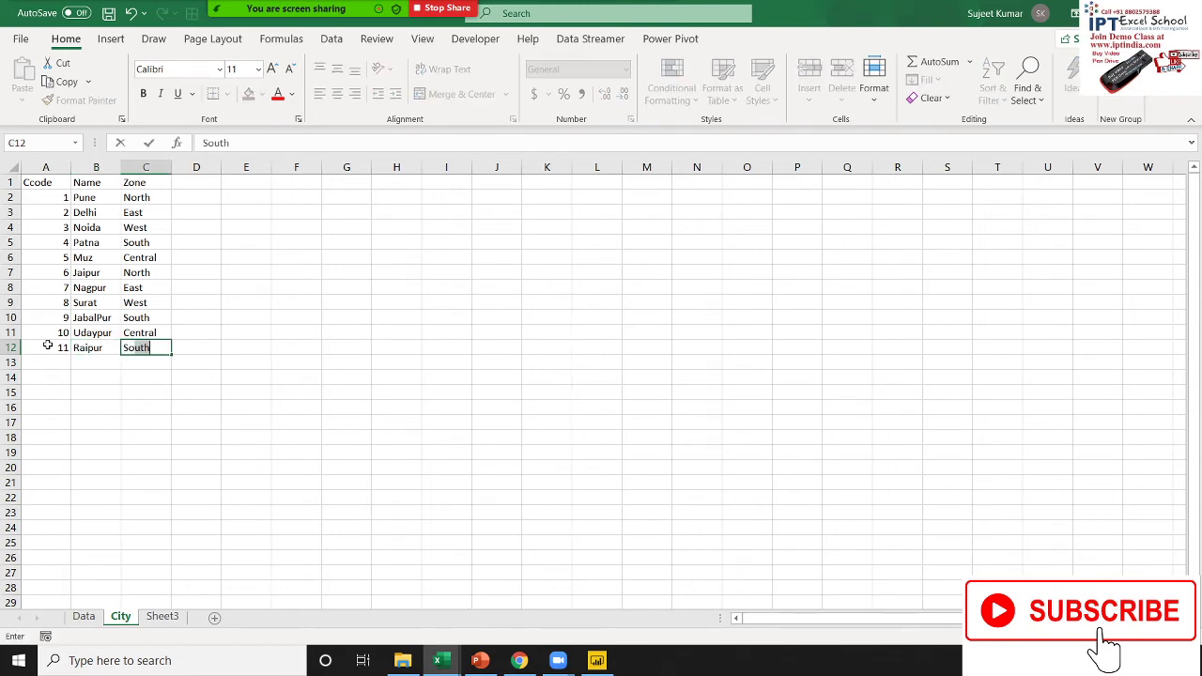
text(uth)
key(Return)
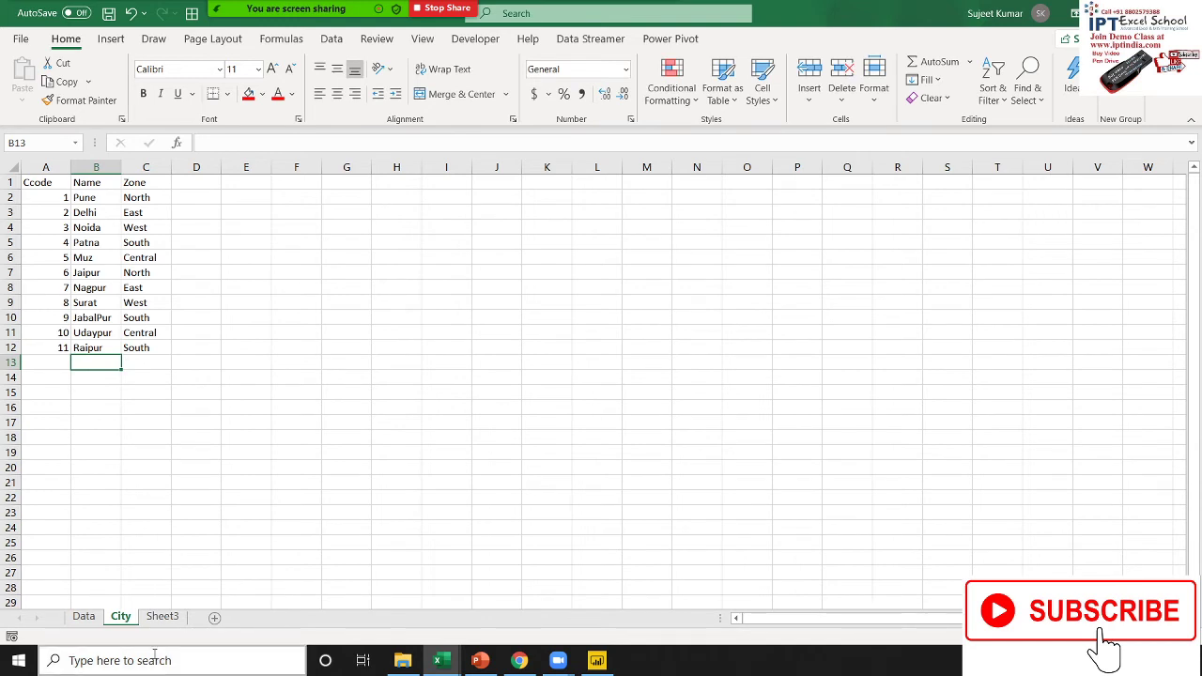
click(601, 660)
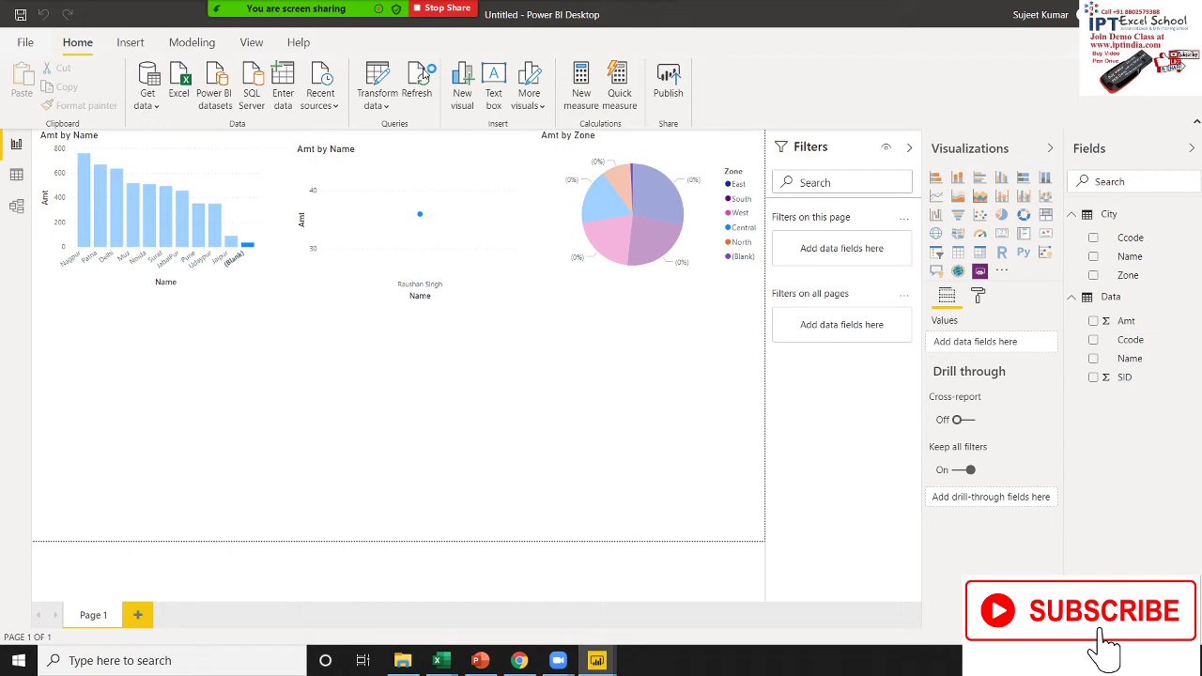
Refresh so Raipur shows at 36, test cross-filtering on the Jaipur bar, and open Model view
click(422, 78)
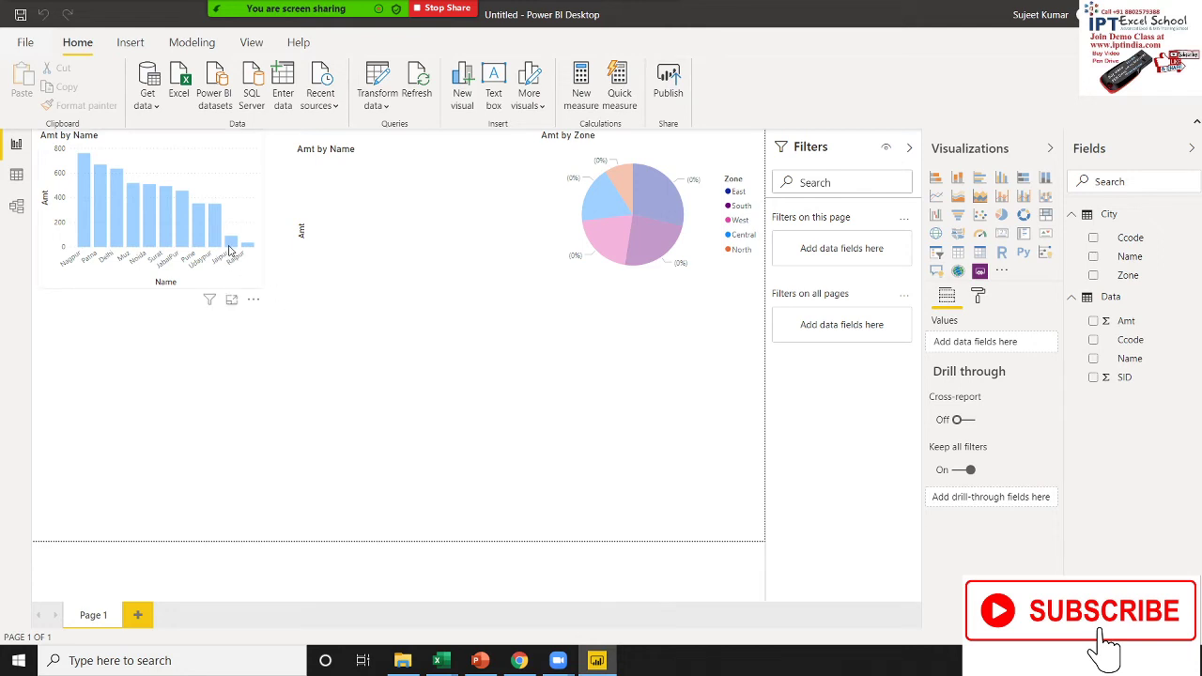
click(231, 244)
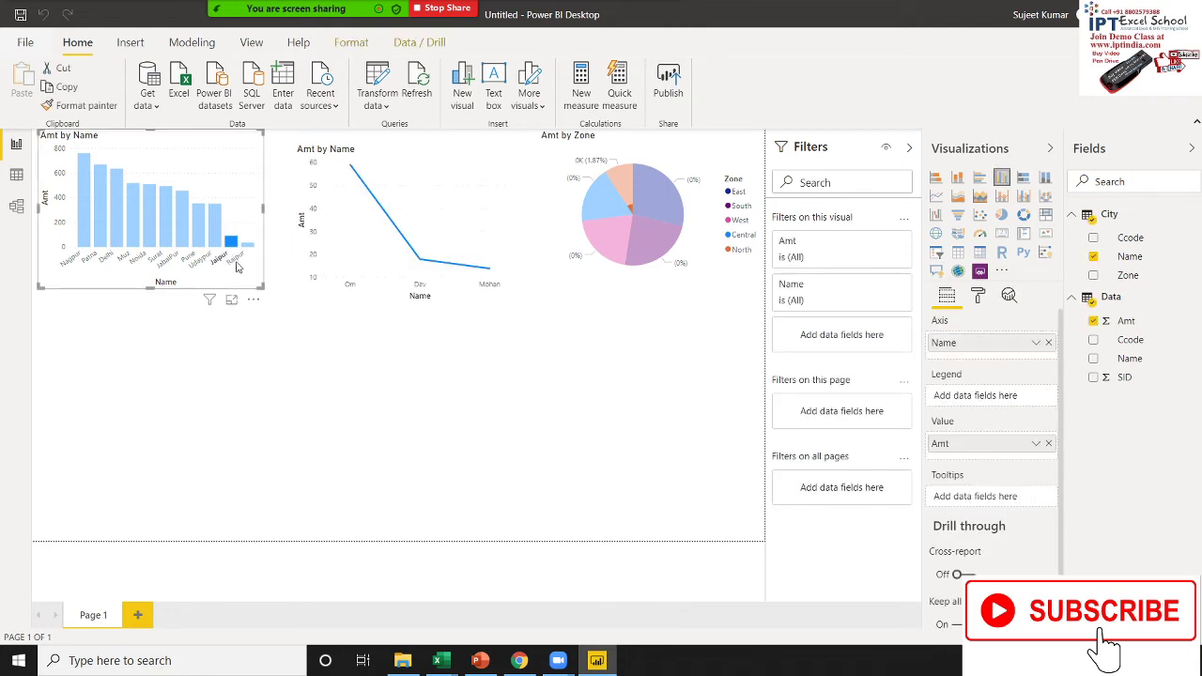
click(234, 246)
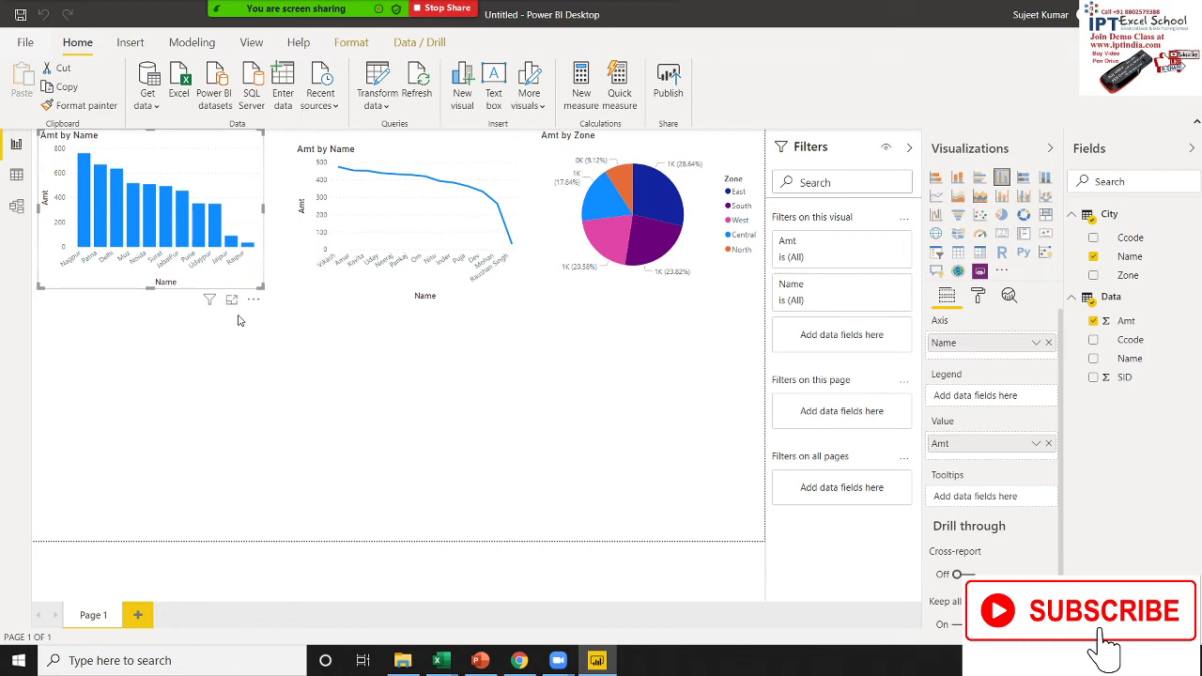
click(20, 206)
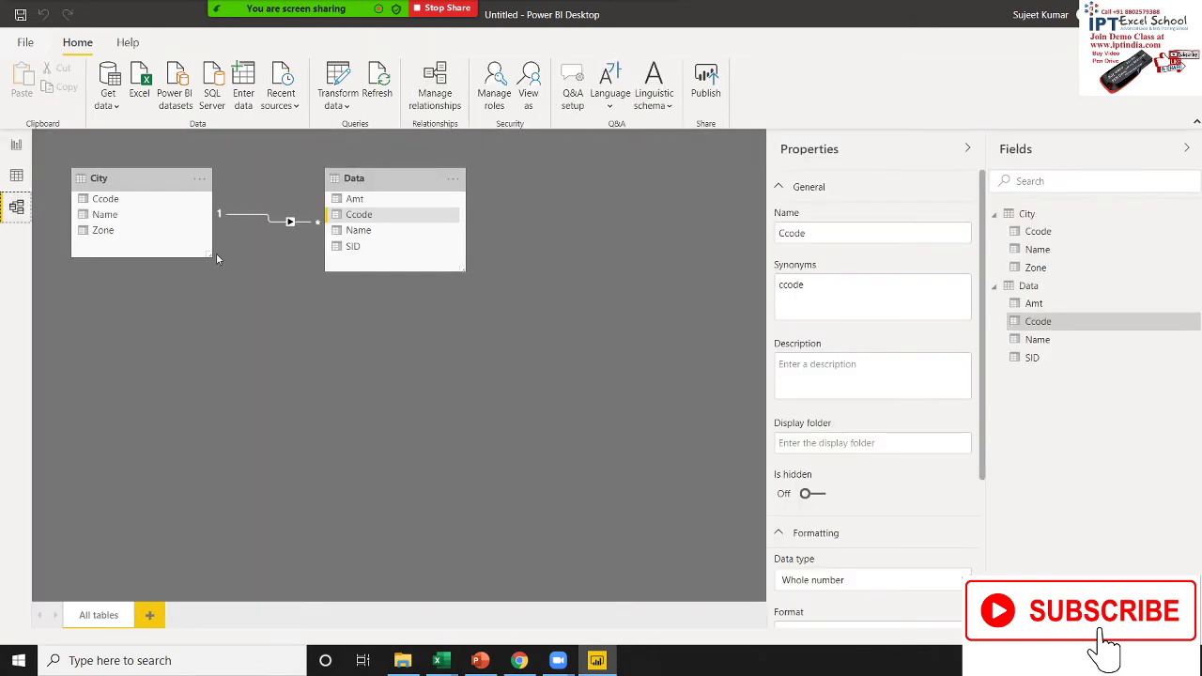
Try Both then Single cross filtering on the City–Data relationship, keeping Many to one cardinality
double_click(274, 225)
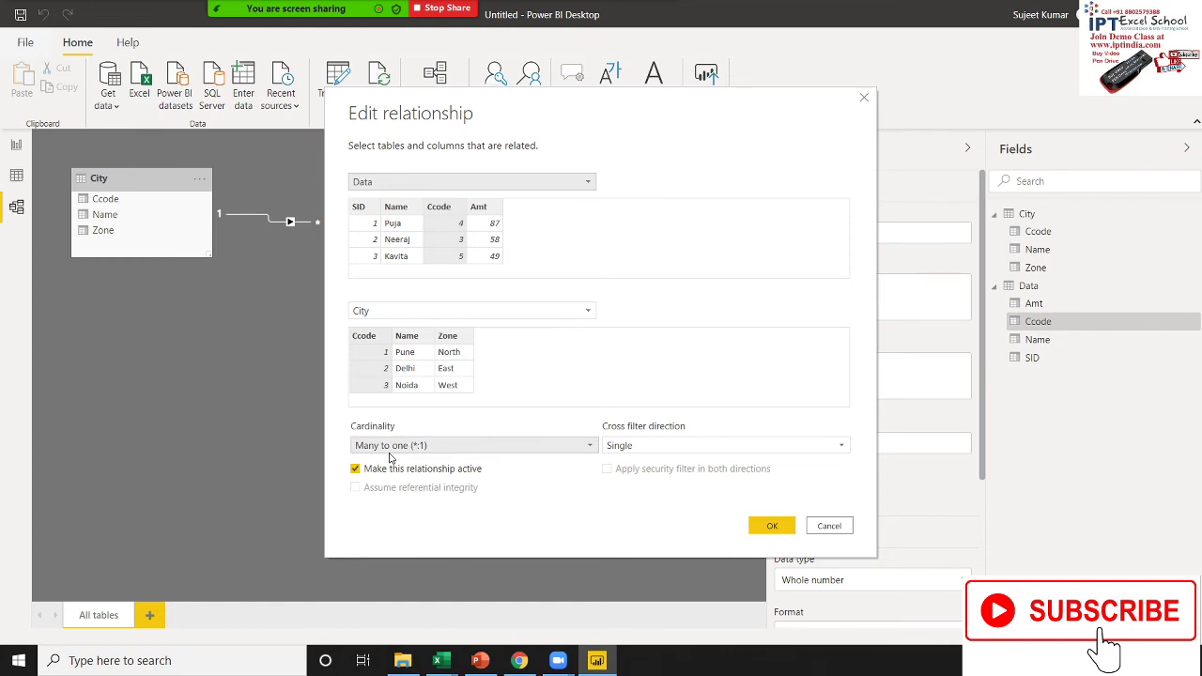
click(639, 447)
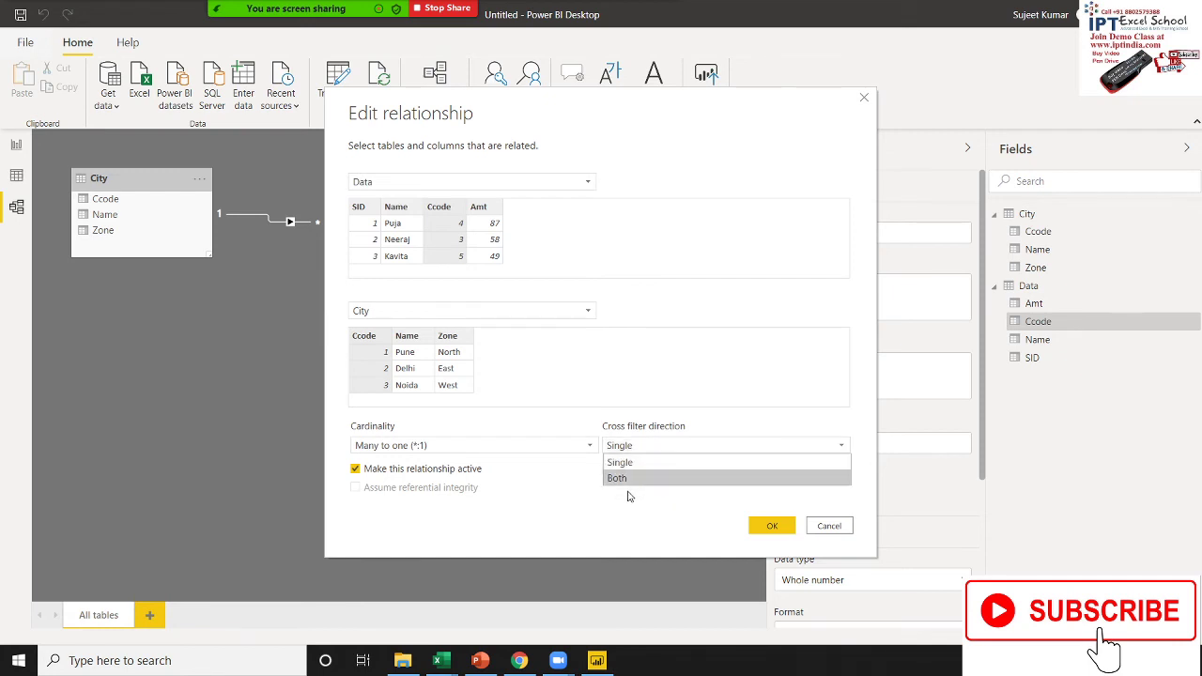
click(628, 481)
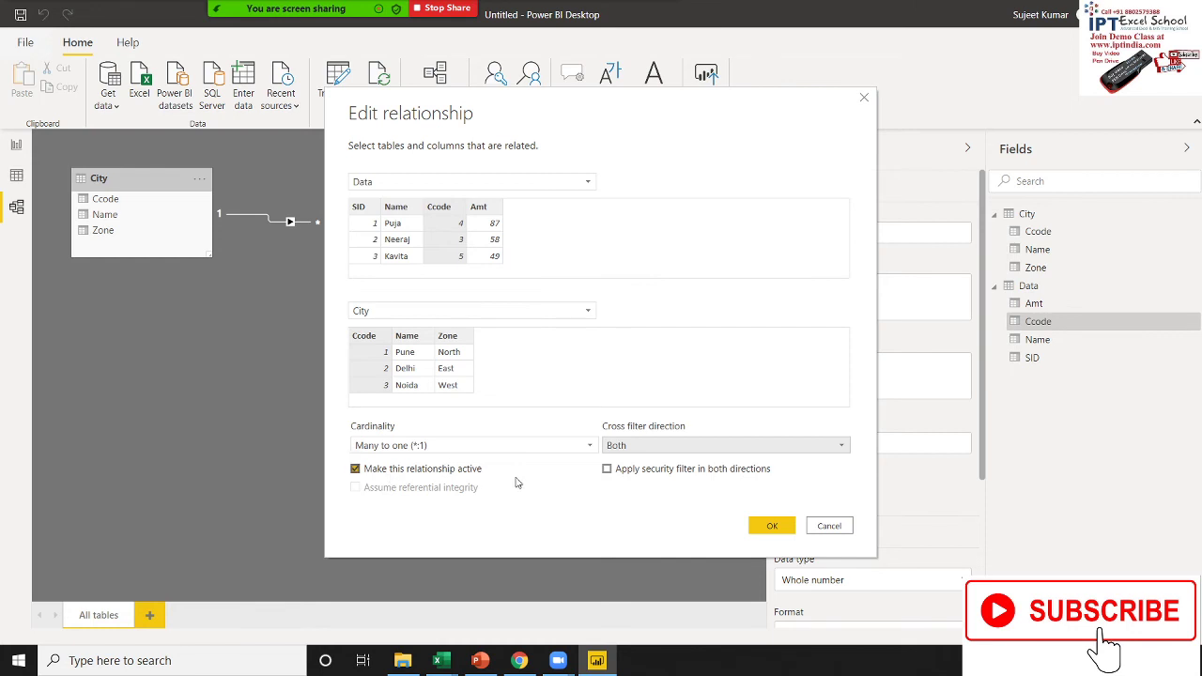
click(688, 440)
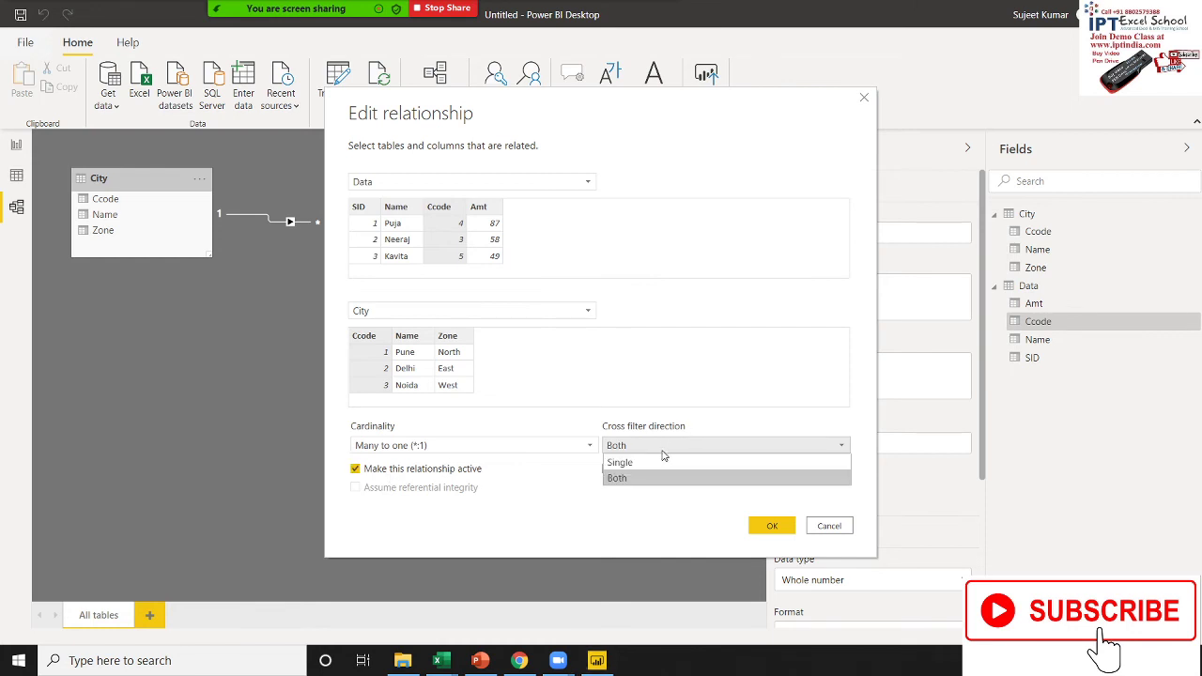
click(656, 459)
click(504, 443)
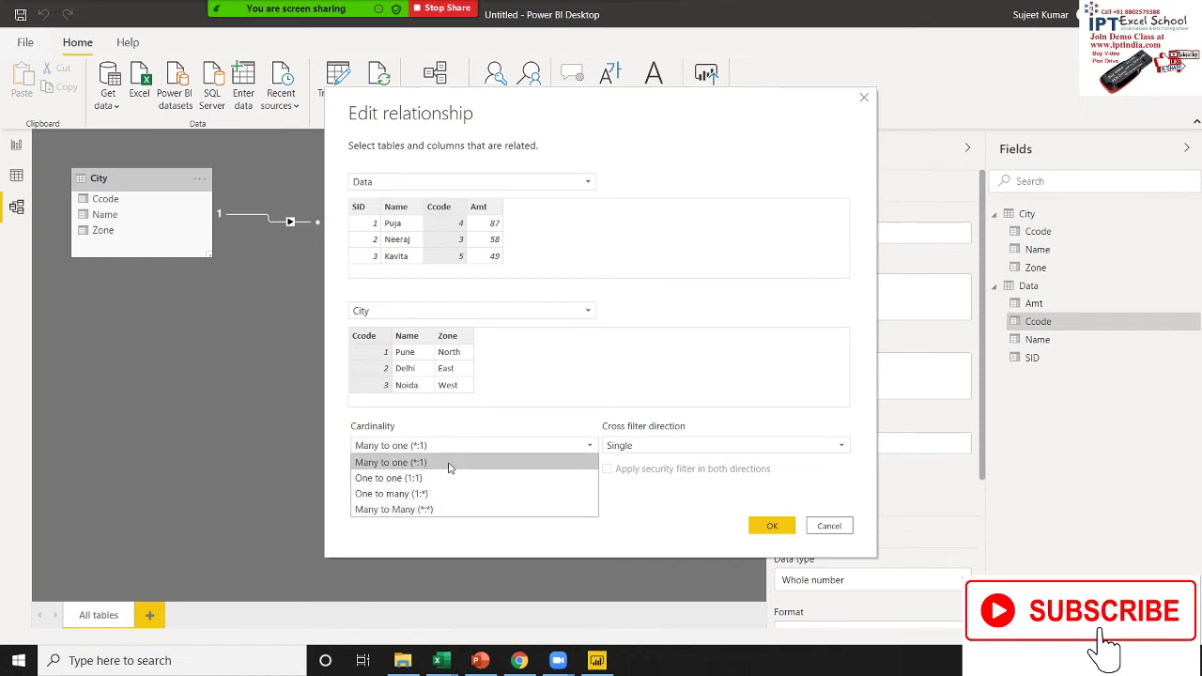
click(644, 511)
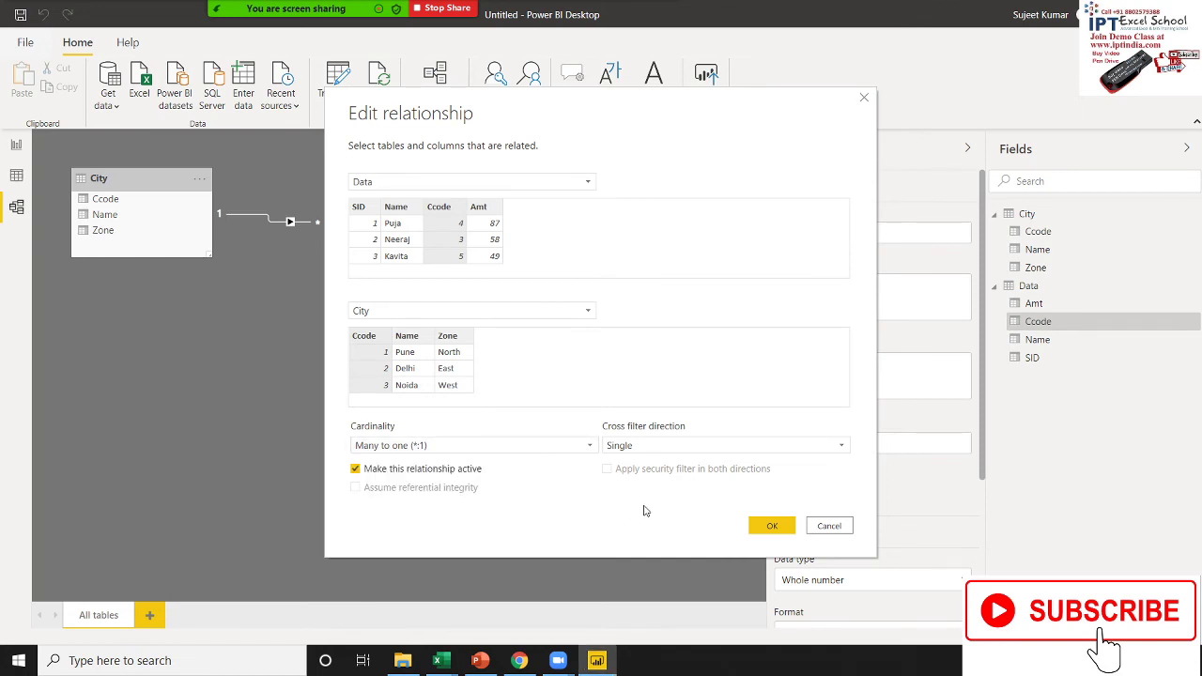
click(625, 445)
click(562, 502)
Confirm the relationship, then review the City query's Changed Type formula and Transform options
click(829, 526)
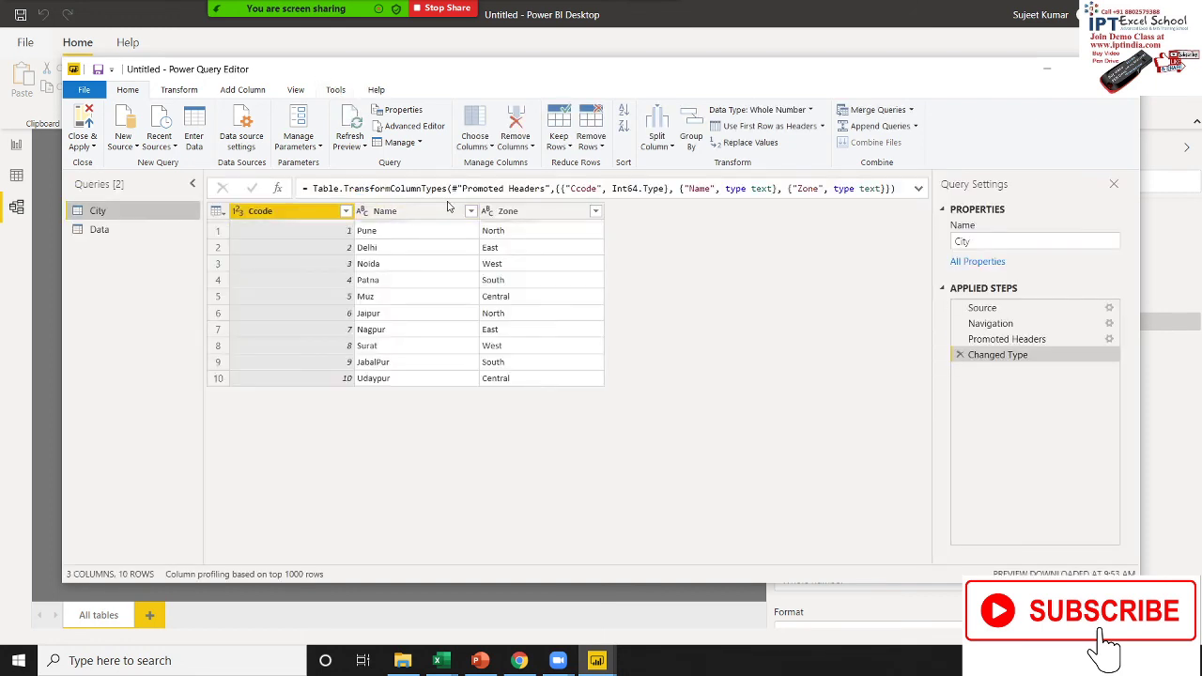
click(512, 188)
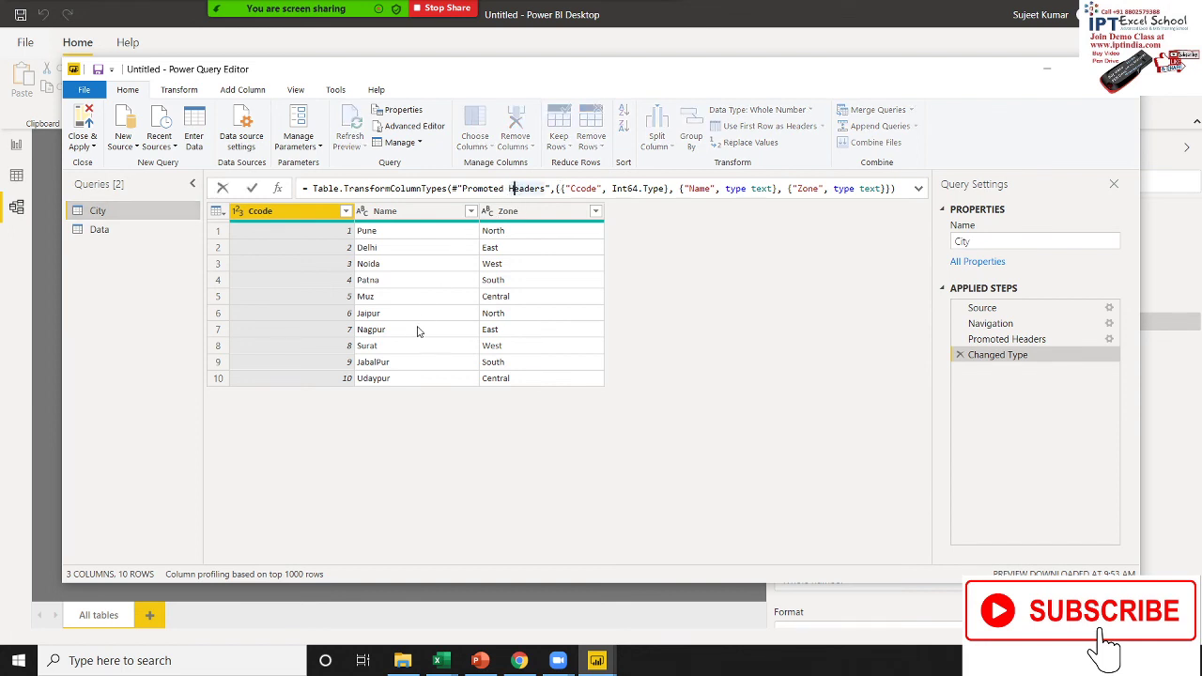
click(153, 236)
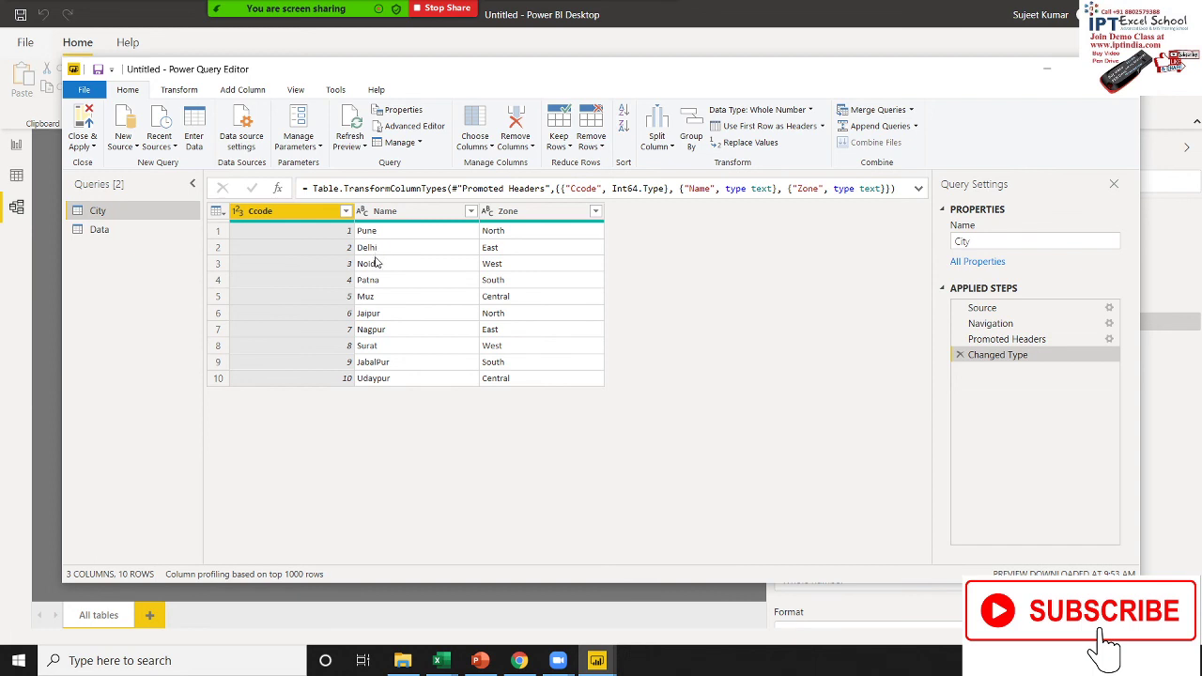
click(169, 90)
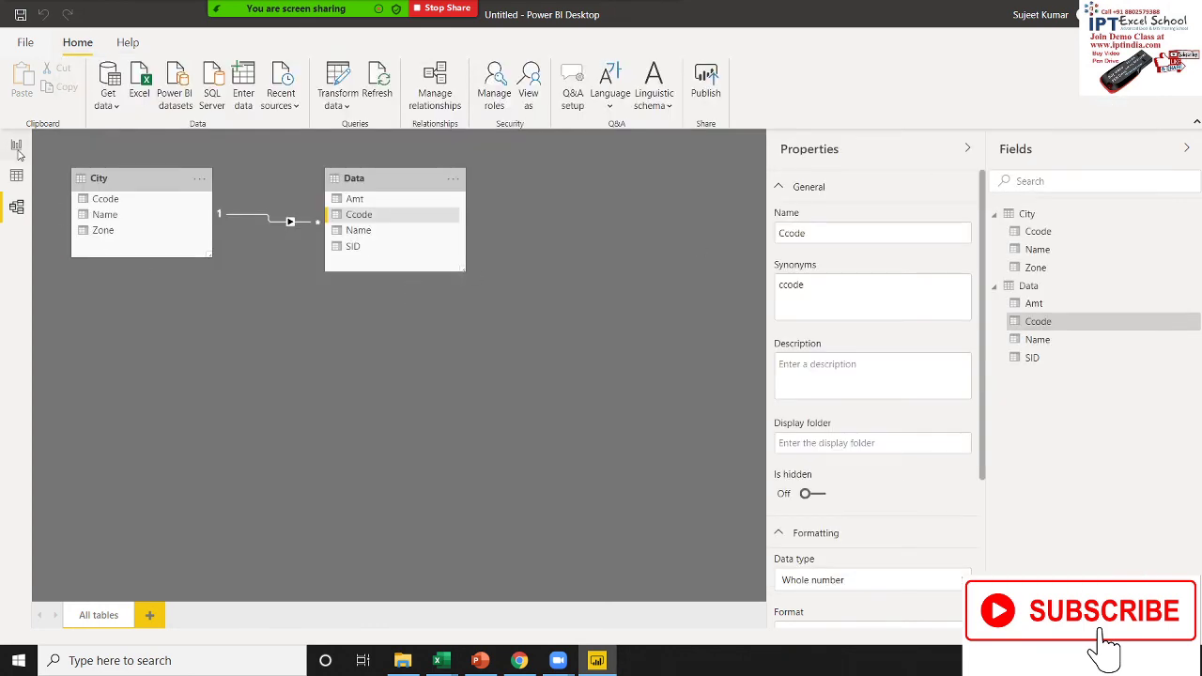
Flip between Report and Data views, then go to the Excel City sheet ending with Raipur
click(18, 150)
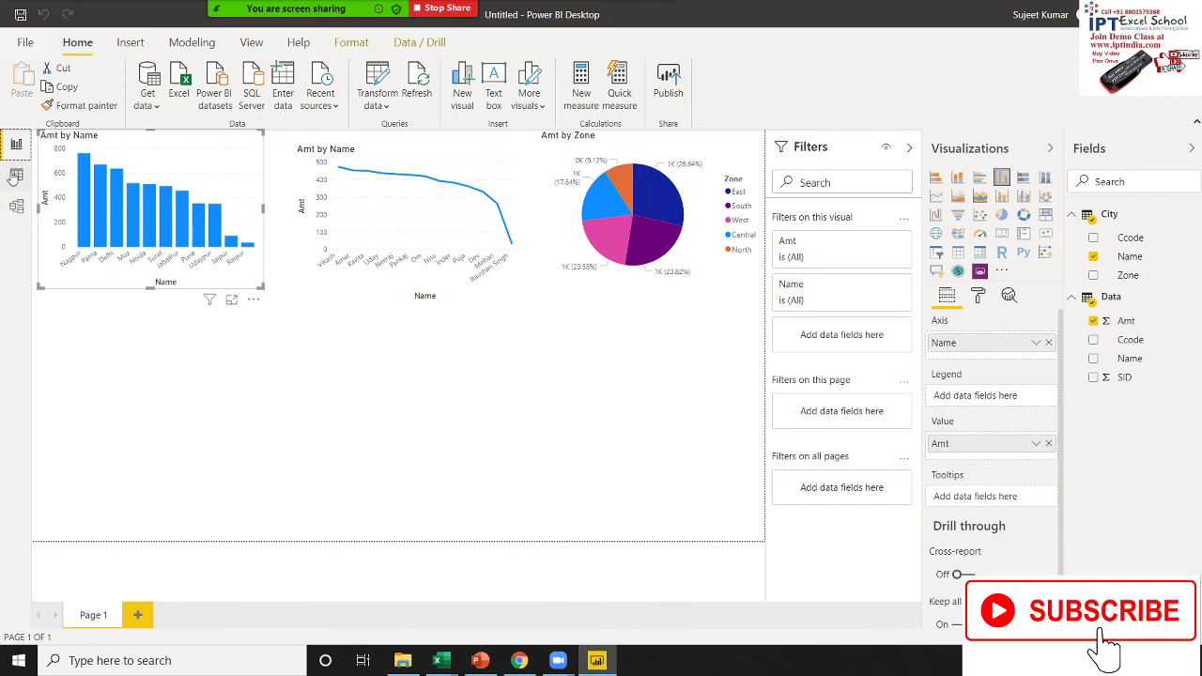
click(16, 177)
click(16, 145)
key(super+d)
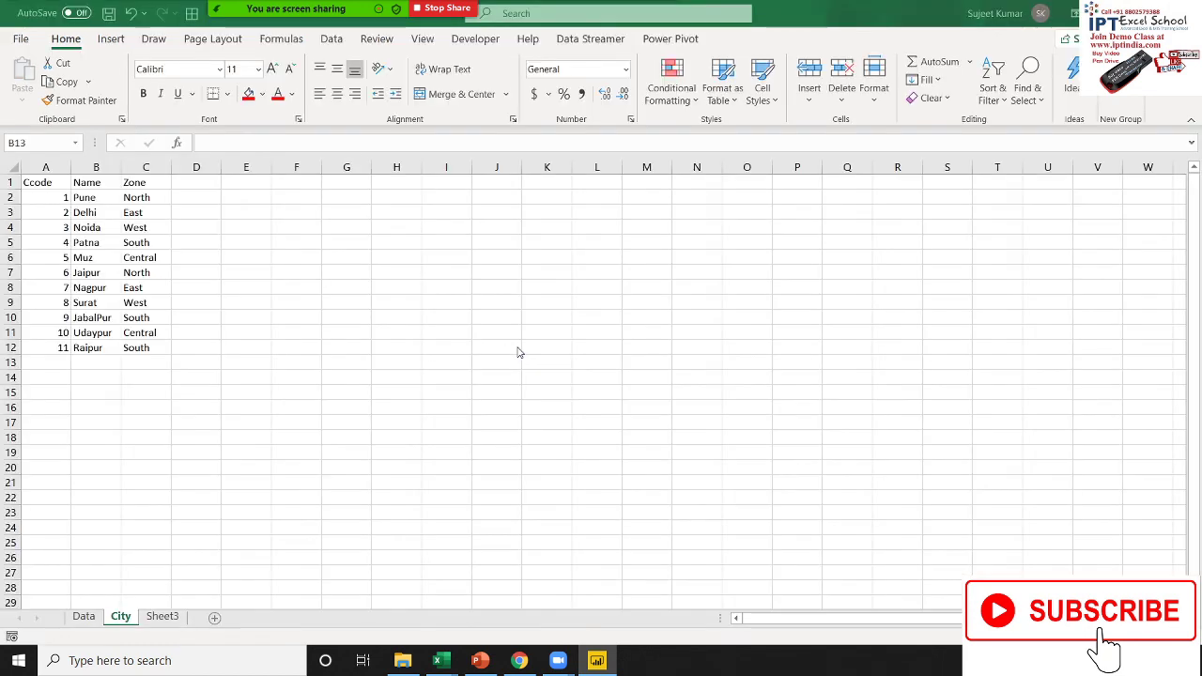